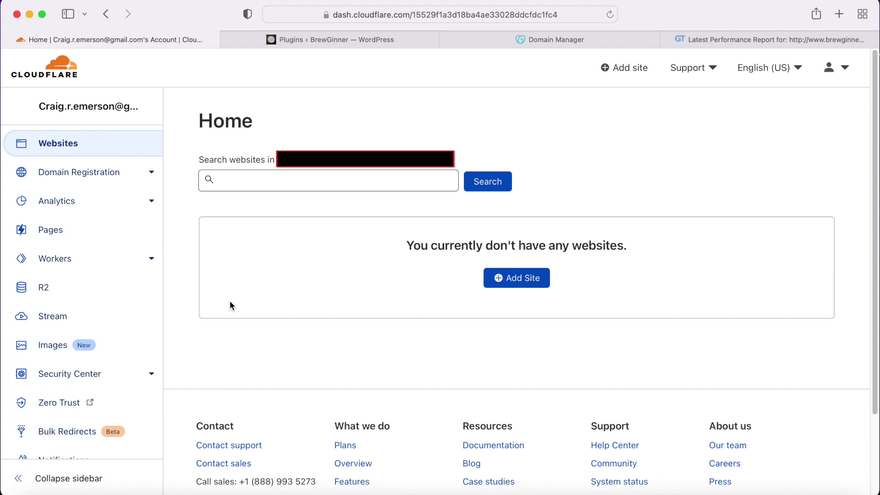
pyautogui.click(60, 68)
pyautogui.click(518, 278)
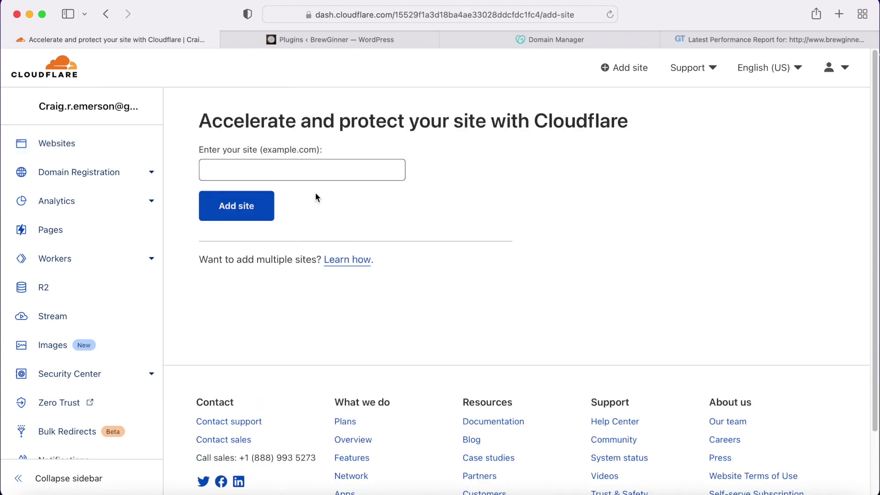
pyautogui.click(291, 172)
pyautogui.write('www.br')
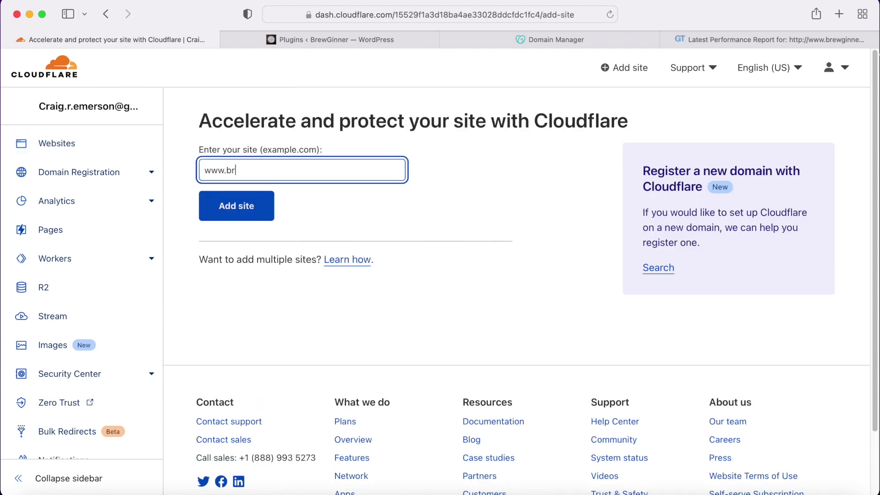
pyautogui.write('ewginner.com')
pyautogui.click(241, 206)
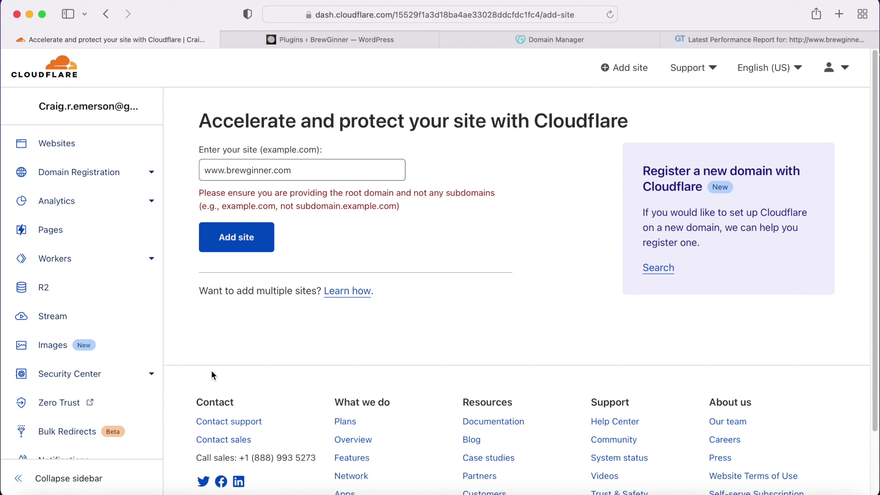
pyautogui.moveTo(235, 171); pyautogui.dragTo(227, 171)
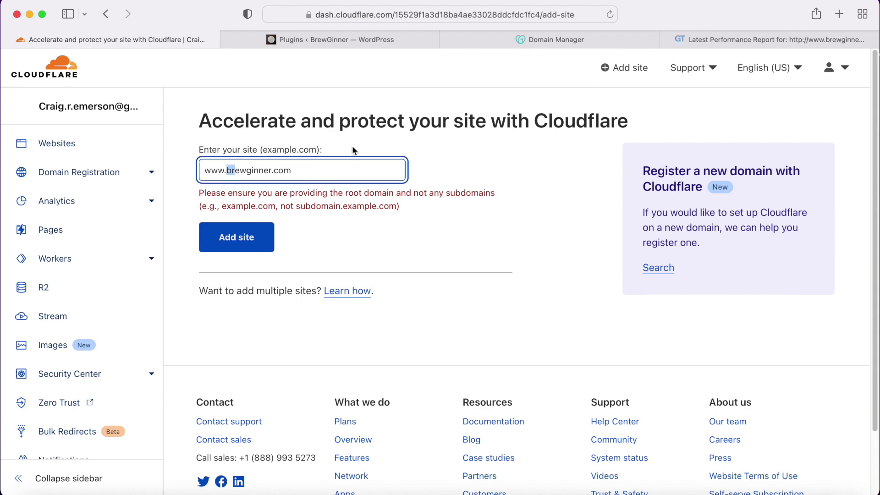
pyautogui.press('Left')
pyautogui.press('BackSpace')
pyautogui.press('BackSpace')
pyautogui.press('BackSpace')
pyautogui.press('BackSpace')
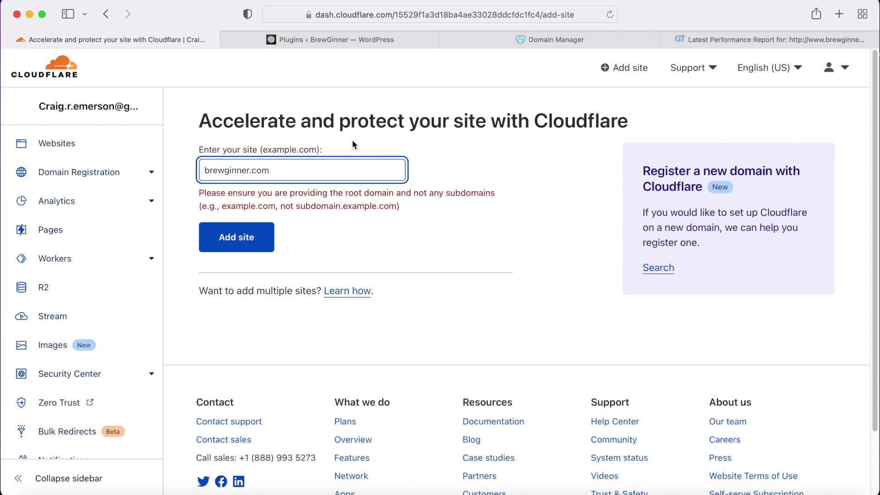
pyautogui.click(231, 236)
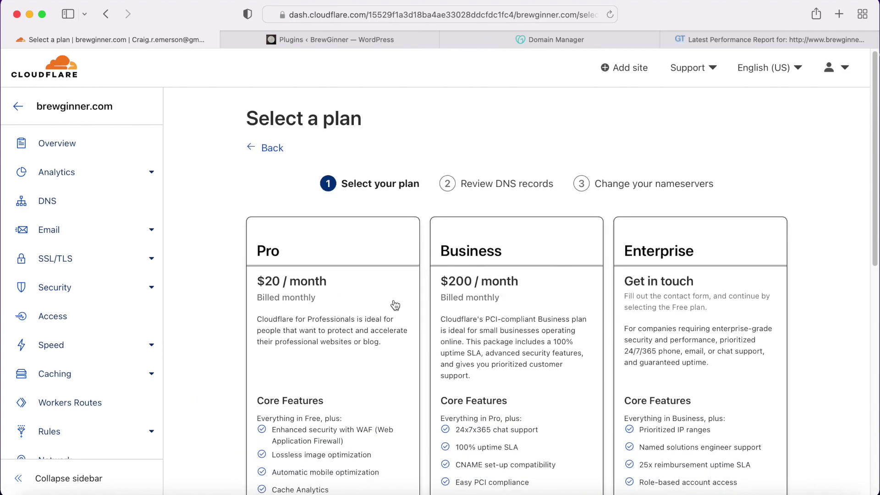
# Pick the Free $0 plan card and continue.
pyautogui.scroll(-5, 394, 305)
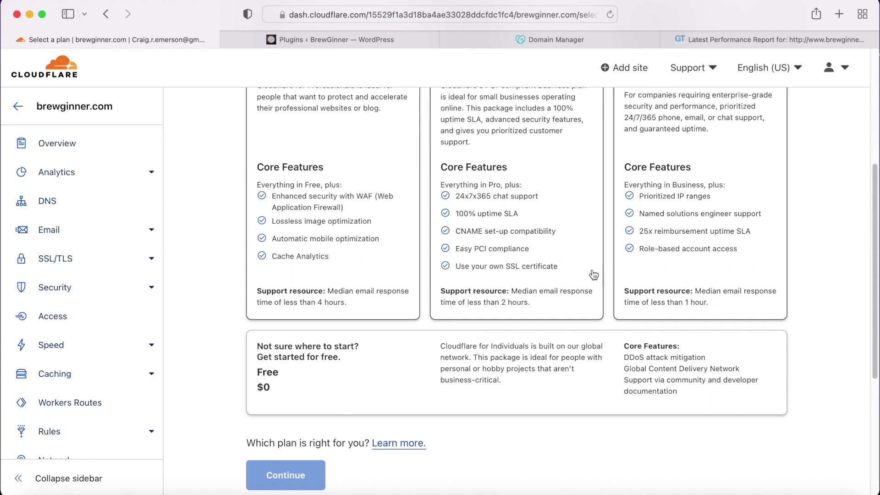
pyautogui.click(333, 377)
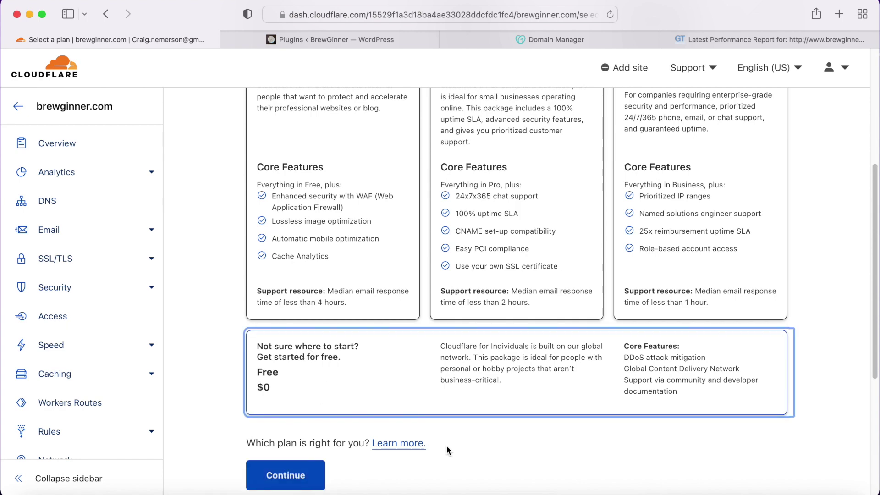
pyautogui.click(285, 475)
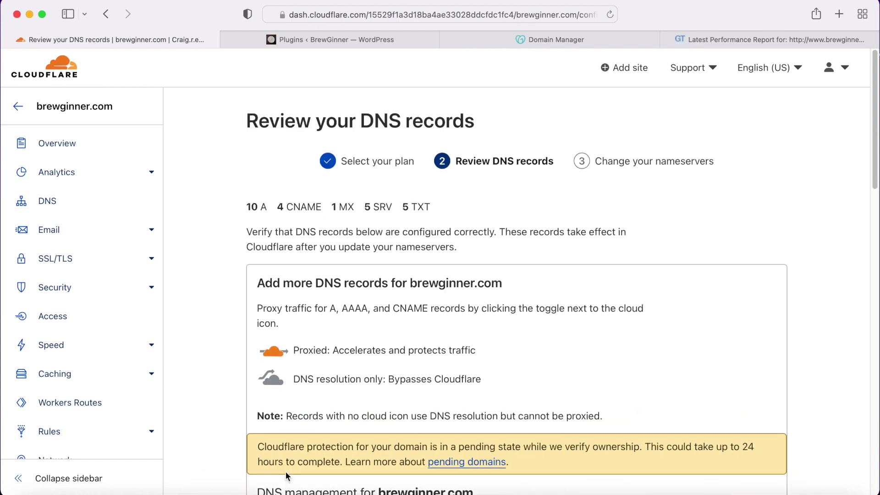
# Scroll through the A, CNAME, MX, SRV and TXT records, checking which are proxied or DNS only.
pyautogui.scroll(-1, 733, 348)
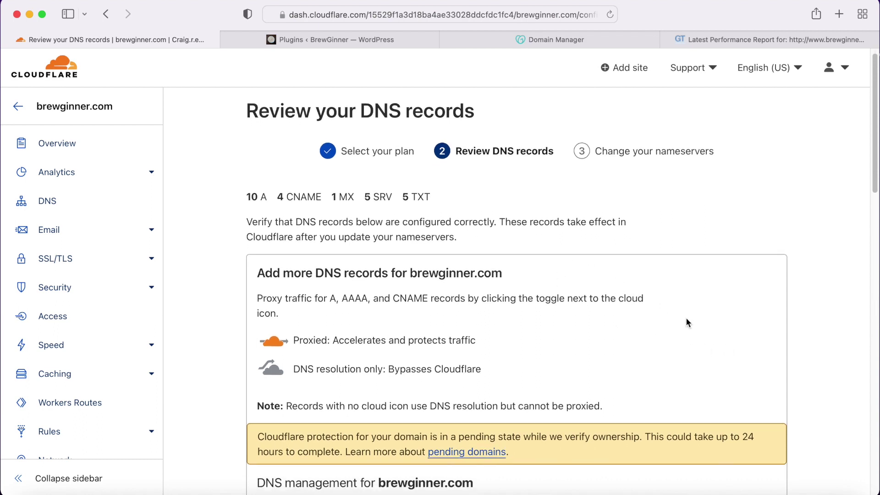
pyautogui.scroll(-3, 686, 317)
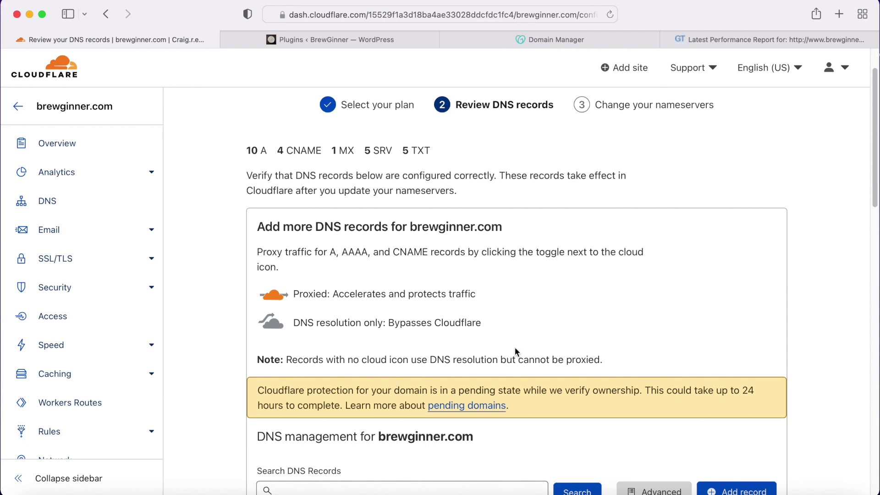
pyautogui.scroll(-5, 551, 342)
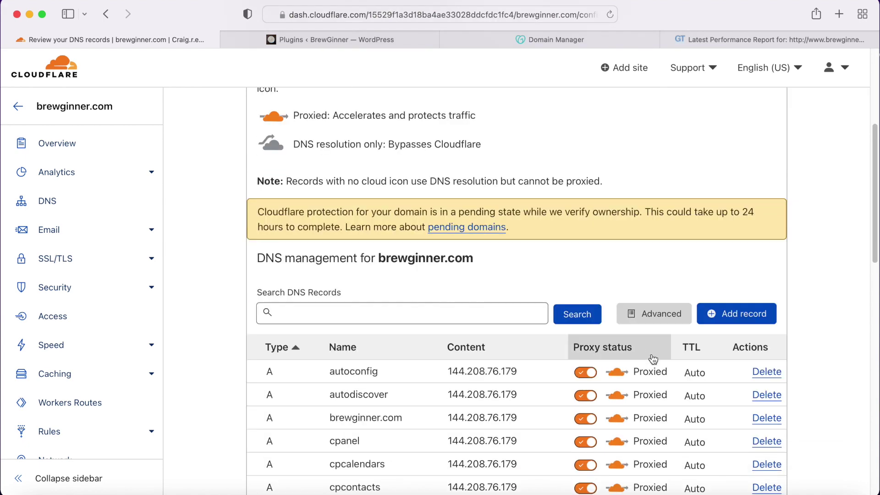
pyautogui.scroll(-3, 733, 372)
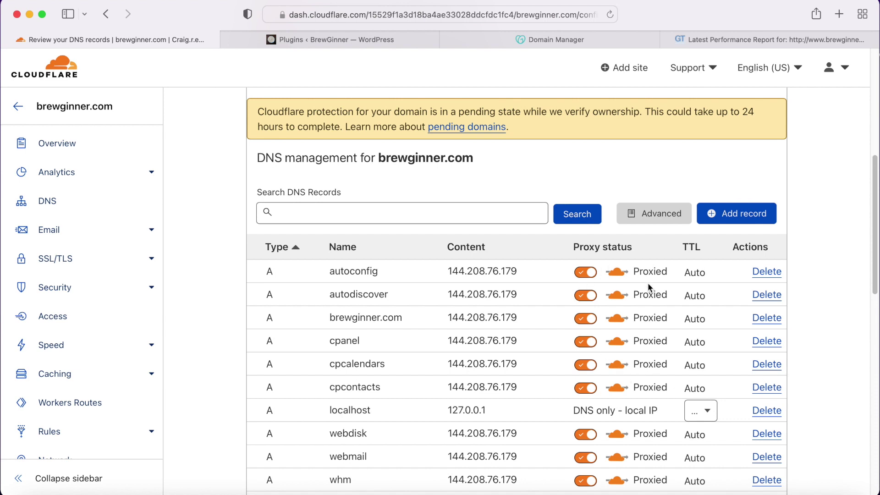
pyautogui.scroll(-1, 648, 290)
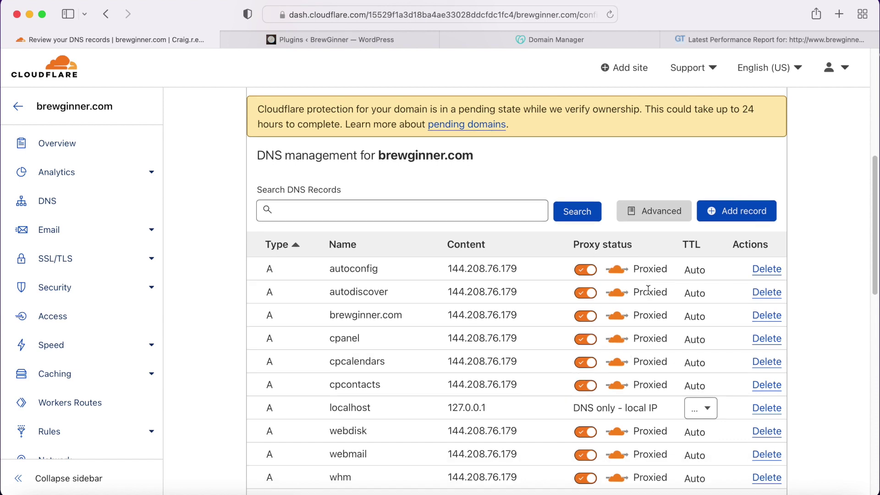
pyautogui.scroll(-1, 649, 290)
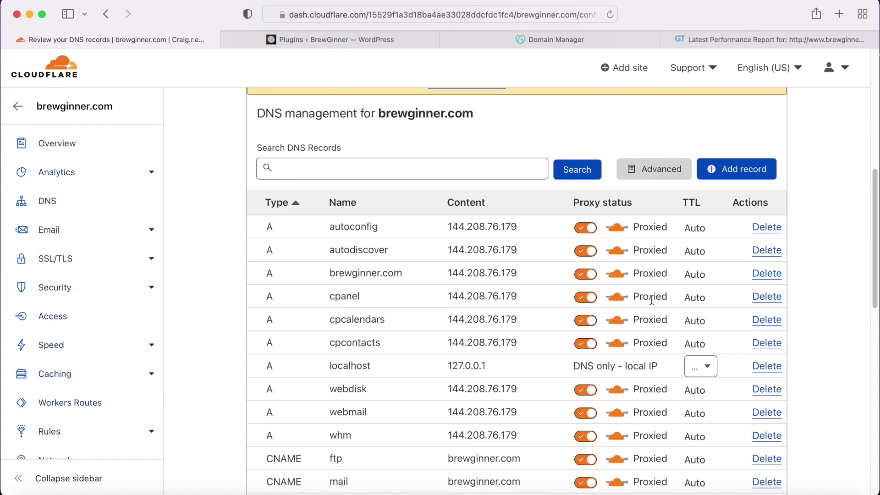
pyautogui.scroll(-1, 659, 347)
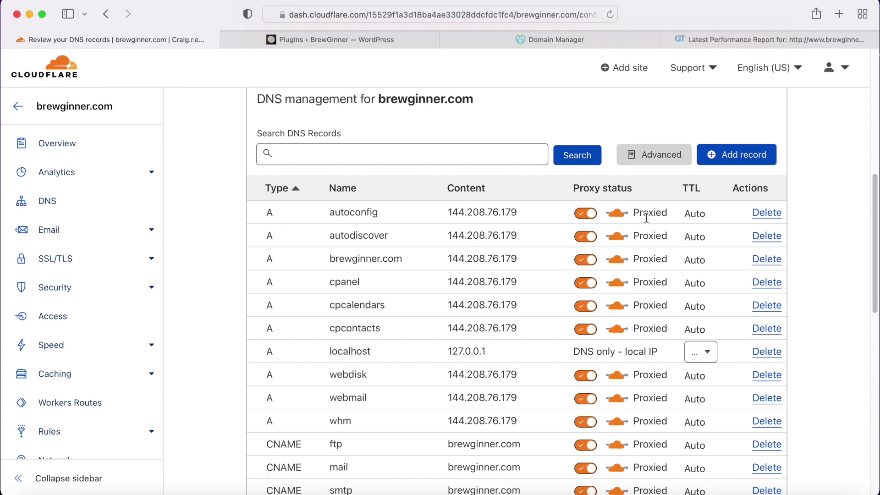
pyautogui.scroll(3, 646, 218)
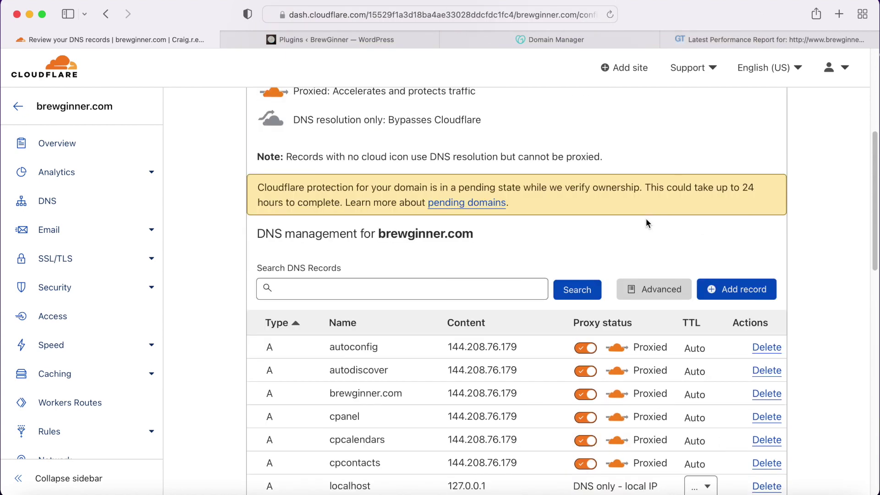
pyautogui.scroll(-2, 646, 220)
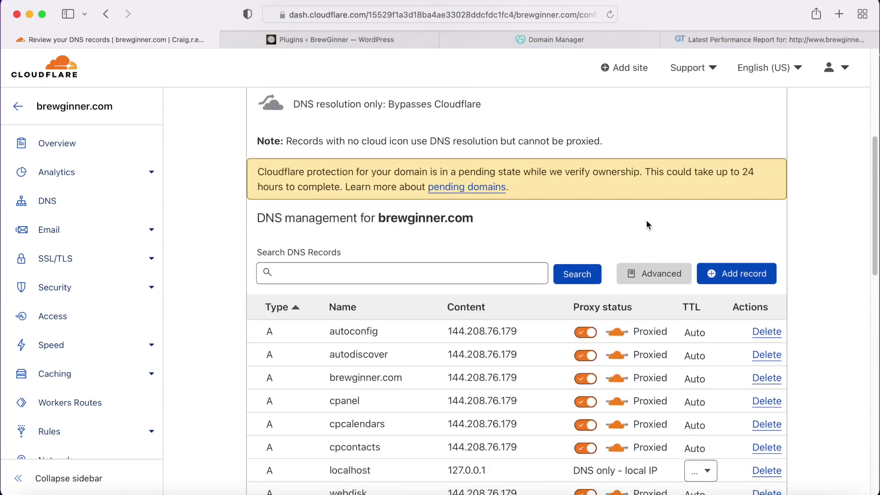
pyautogui.scroll(-2, 651, 276)
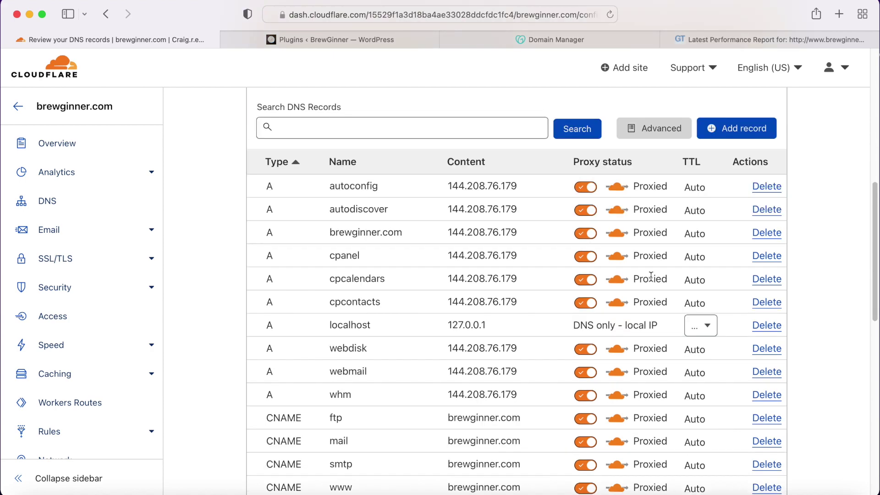
pyautogui.scroll(-1, 651, 276)
pyautogui.scroll(-1, 651, 280)
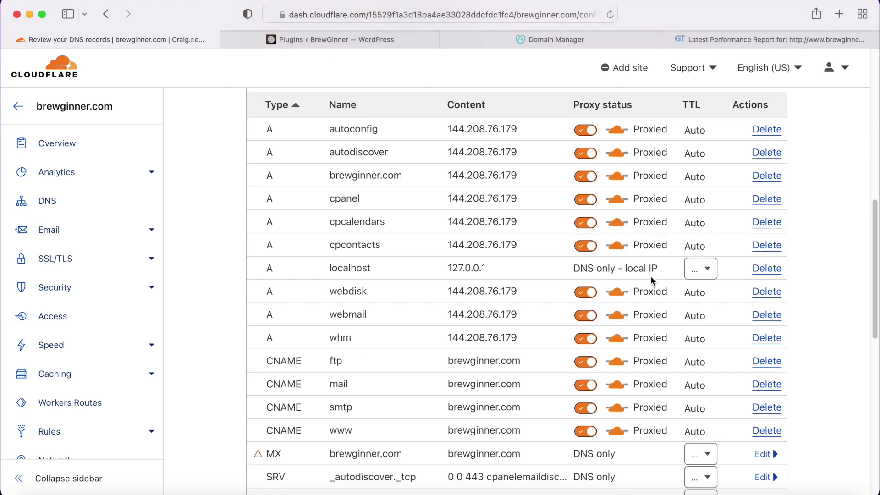
pyautogui.scroll(1, 650, 280)
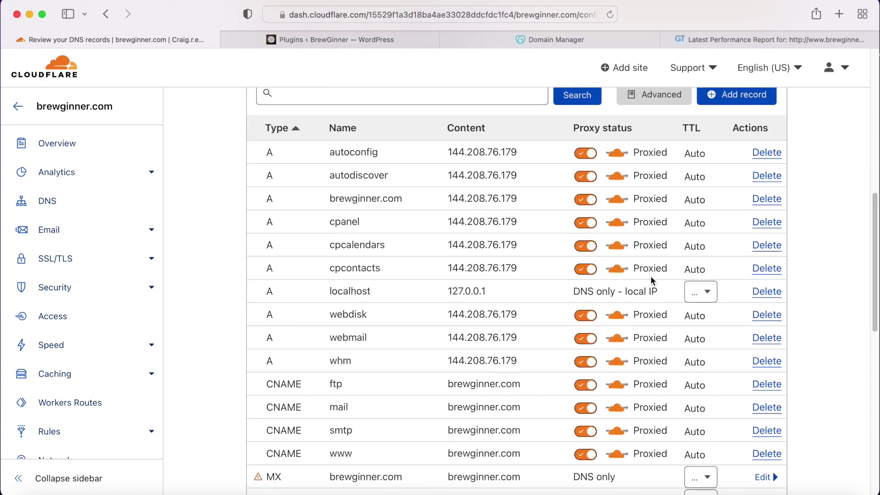
pyautogui.scroll(1, 650, 276)
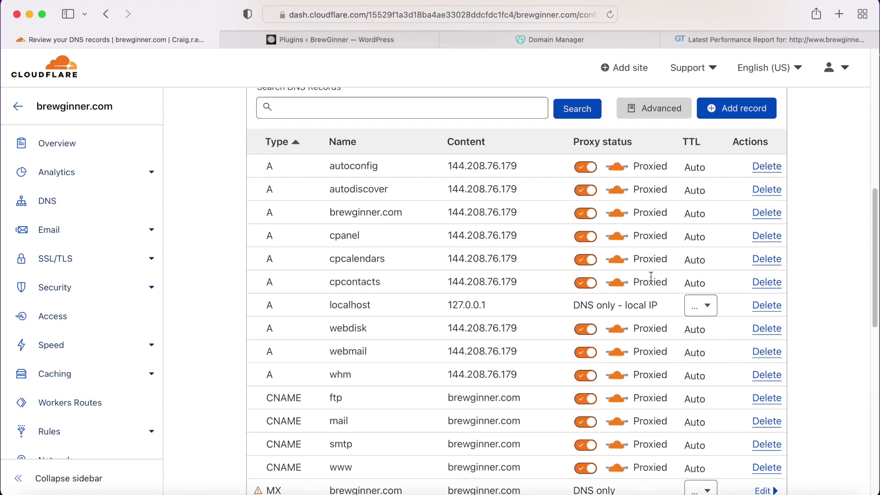
pyautogui.scroll(2, 651, 277)
pyautogui.scroll(-10, 652, 280)
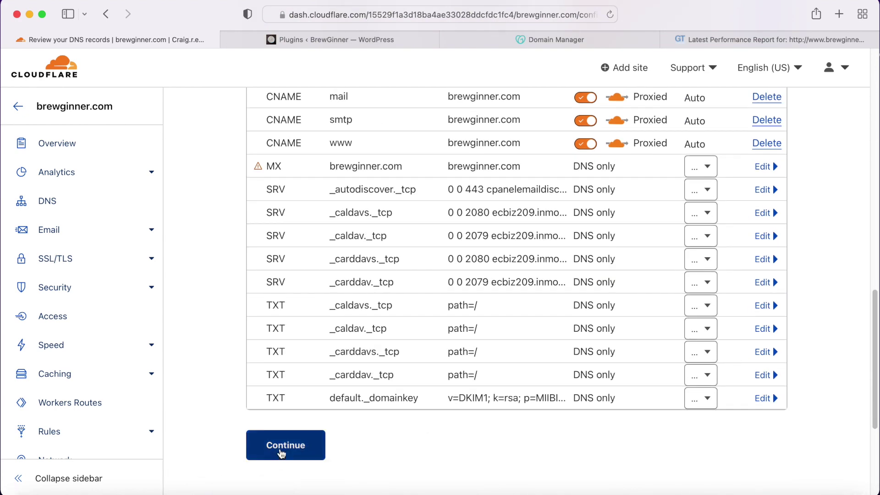
# Accept the scanned records and view the holly and morgan Cloudflare nameservers.
pyautogui.click(280, 452)
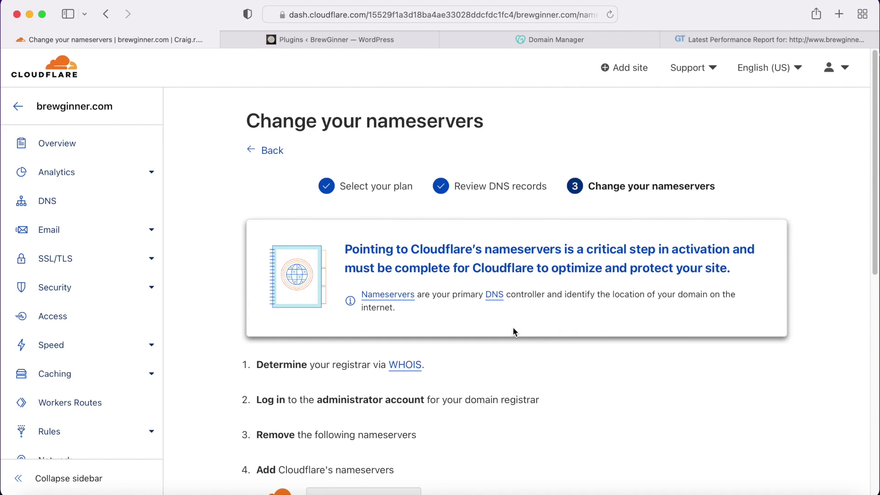
pyautogui.scroll(-5, 514, 331)
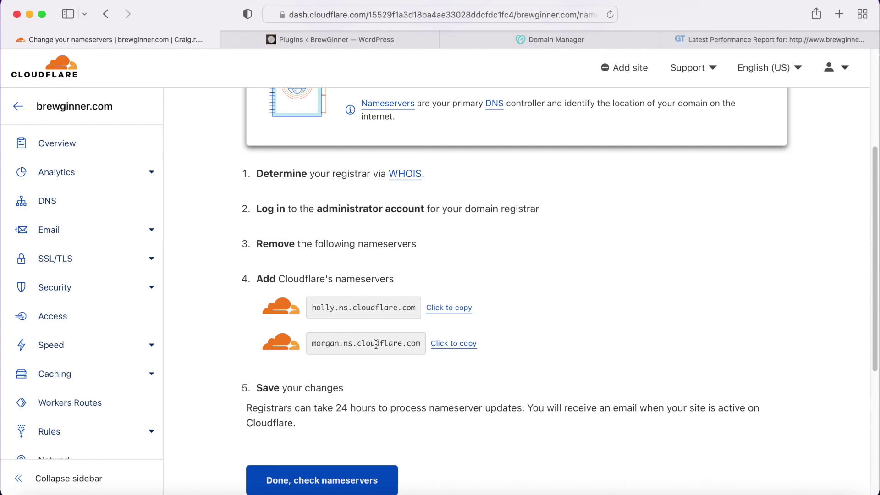
# Open GoDaddy's DNS management for brewginner.com and find the ns1/ns2.inmotionhosting.com nameservers.
pyautogui.click(528, 41)
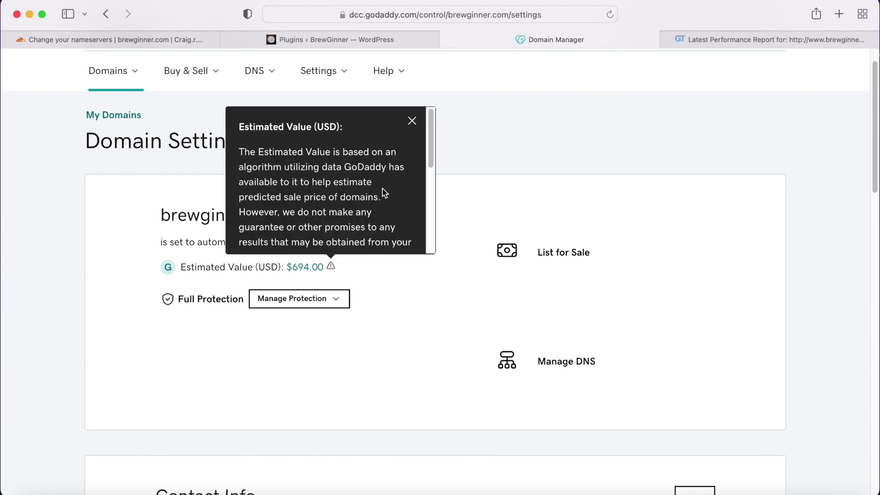
pyautogui.click(412, 121)
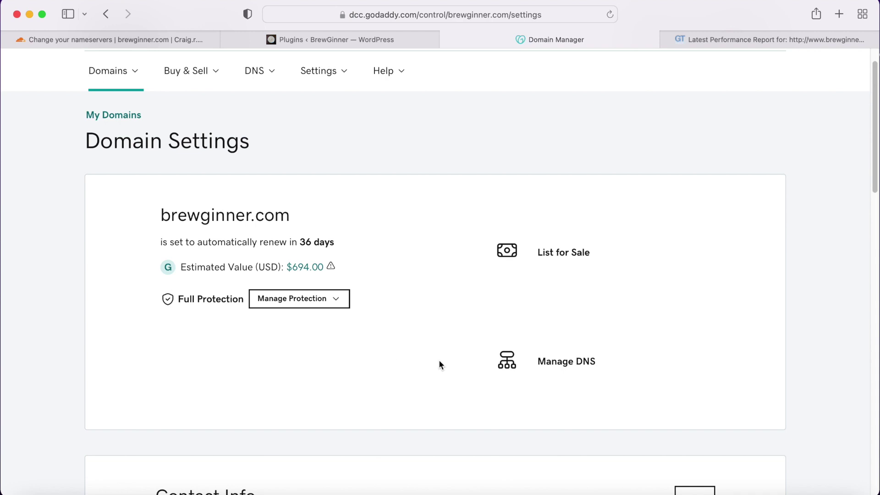
pyautogui.click(555, 365)
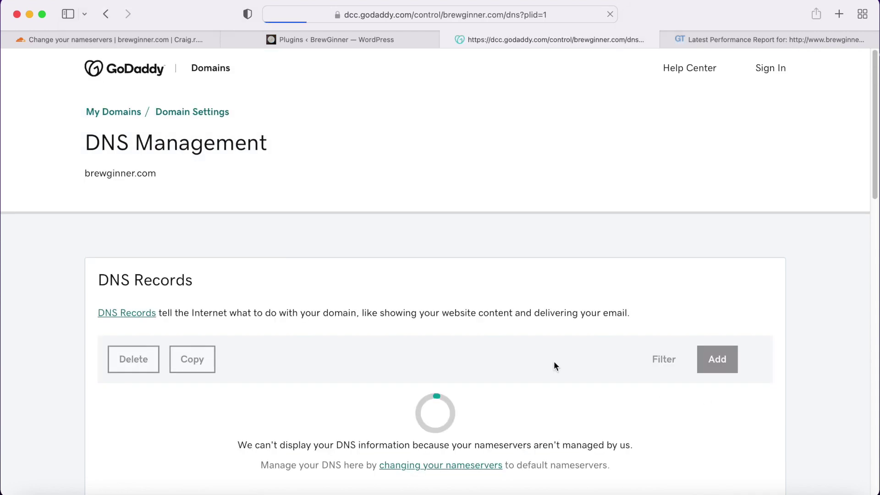
pyautogui.scroll(-8, 554, 365)
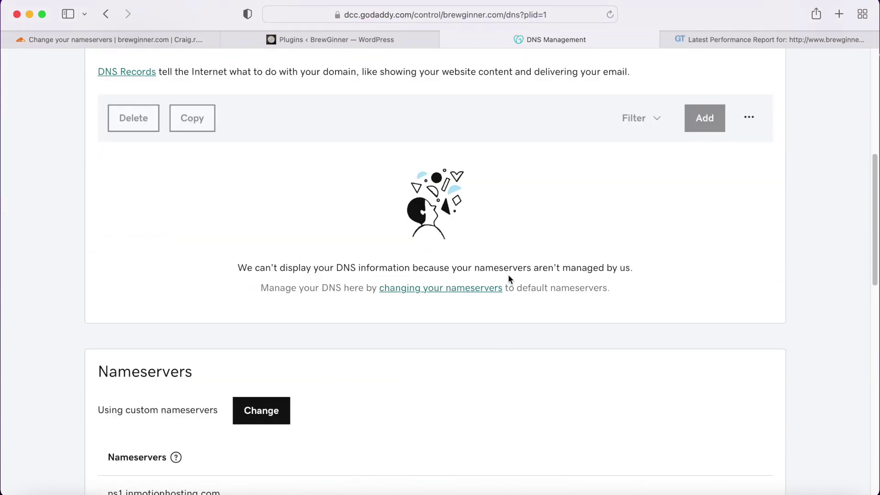
pyautogui.scroll(-5, 548, 279)
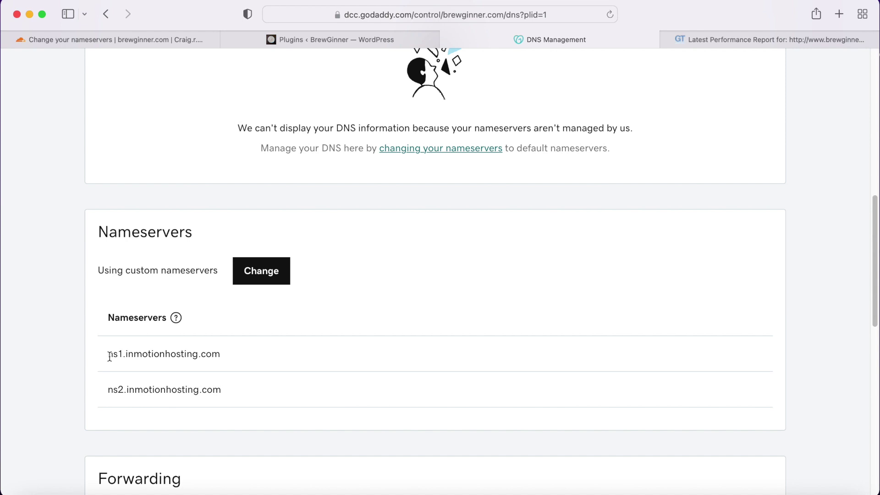
# Switch to 'Enter my own nameservers (advanced)' and clear the first nameserver field.
pyautogui.click(272, 272)
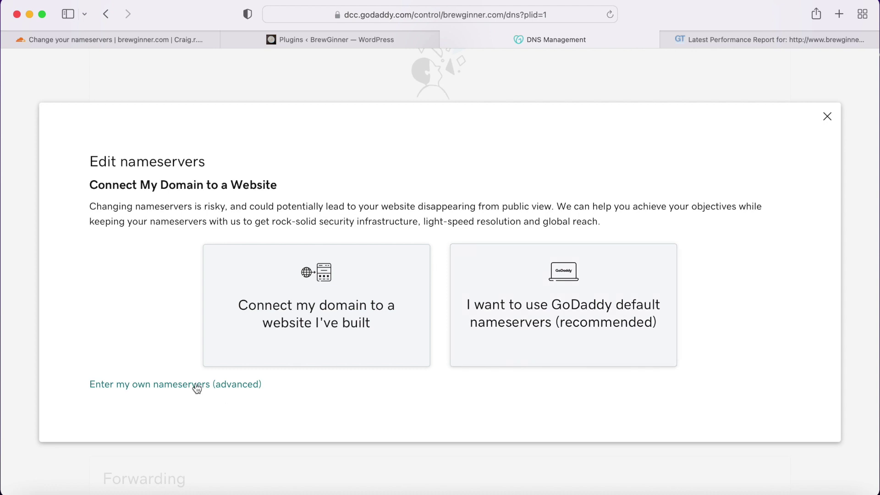
pyautogui.click(162, 386)
pyautogui.click(341, 212)
pyautogui.press('BackSpace')
pyautogui.press('BackSpace')
pyautogui.press('BackSpace')
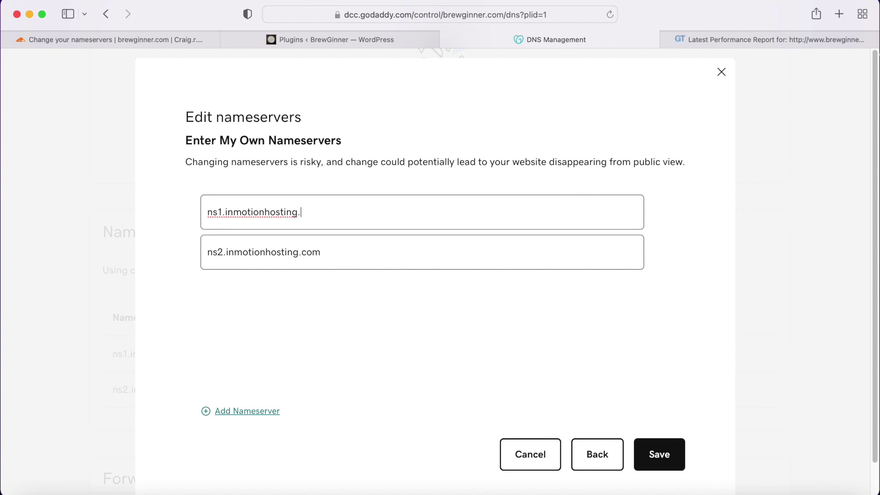
pyautogui.press('BackSpace')
pyautogui.press('BackSpace')
pyautogui.press('BackSpace')
pyautogui.press('BackSpace')
pyautogui.press('BackSpace')
pyautogui.press('BackSpace')
pyautogui.press('BackSpace')
pyautogui.press('BackSpace')
pyautogui.press('BackSpace')
pyautogui.press('BackSpace')
pyautogui.press('BackSpace')
pyautogui.press('BackSpace')
pyautogui.press('BackSpace')
pyautogui.press('BackSpace')
pyautogui.press('BackSpace')
pyautogui.press('BackSpace')
pyautogui.press('BackSpace')
pyautogui.press('BackSpace')
pyautogui.press('BackSpace')
pyautogui.press('BackSpace')
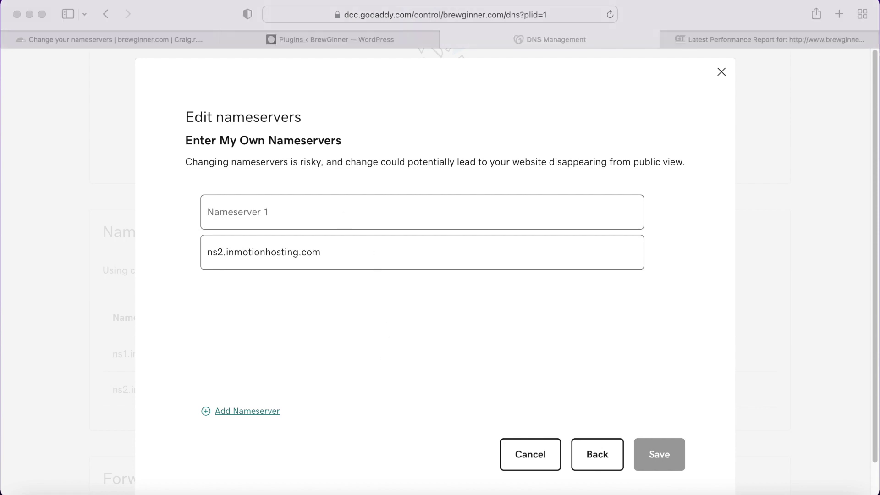
# Paste holly.ns.cloudflare.com into Nameserver 1 and clear the old Nameserver 2.
pyautogui.click(116, 39)
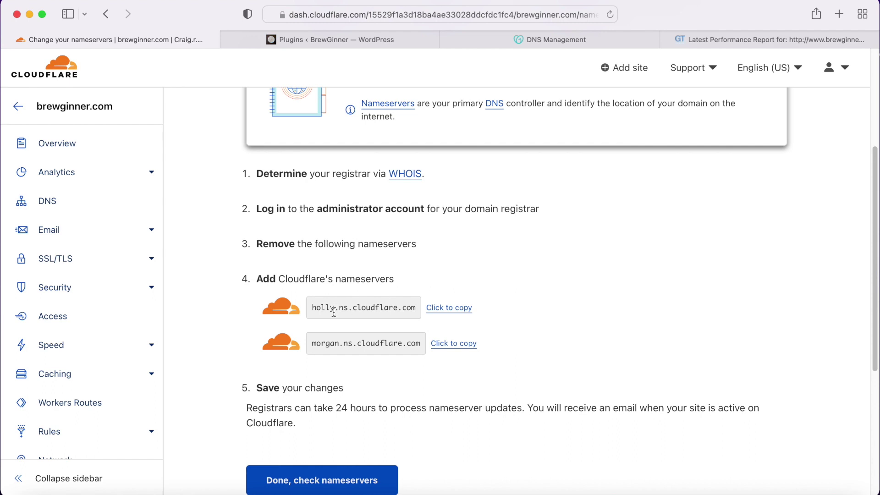
pyautogui.click(444, 310)
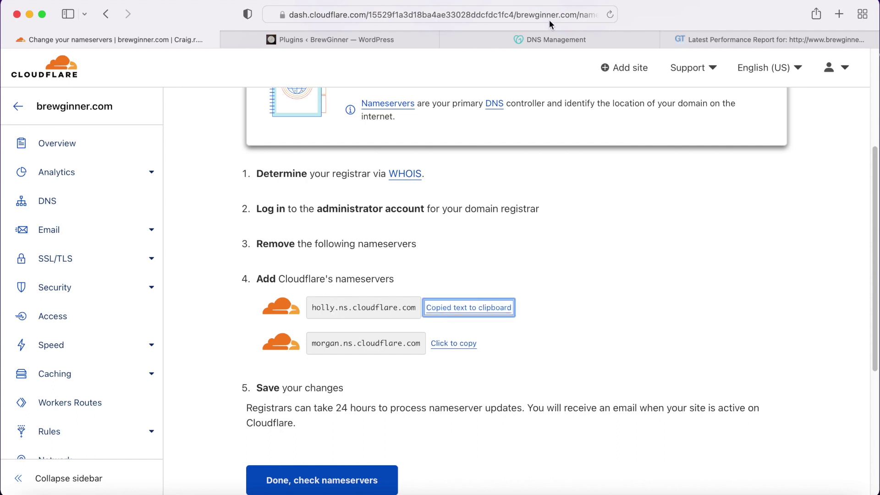
pyautogui.click(555, 42)
pyautogui.click(262, 209)
pyautogui.press('super+v')
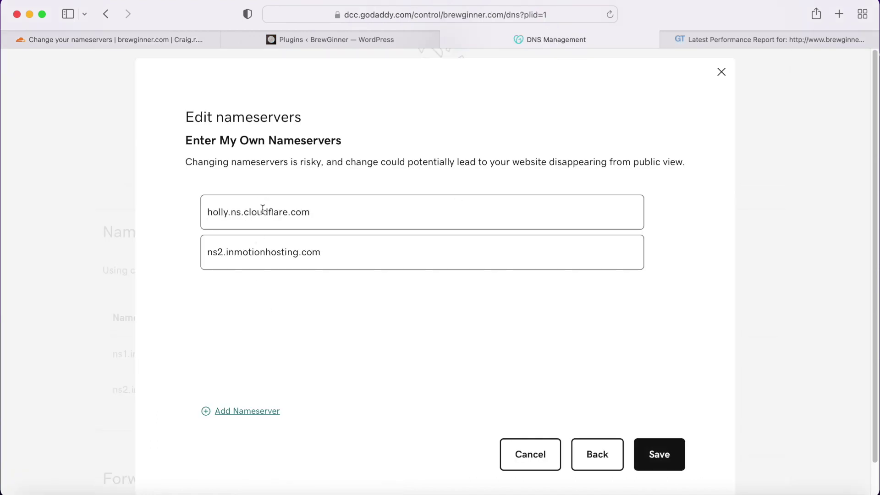
pyautogui.press('Tab')
pyautogui.press('BackSpace')
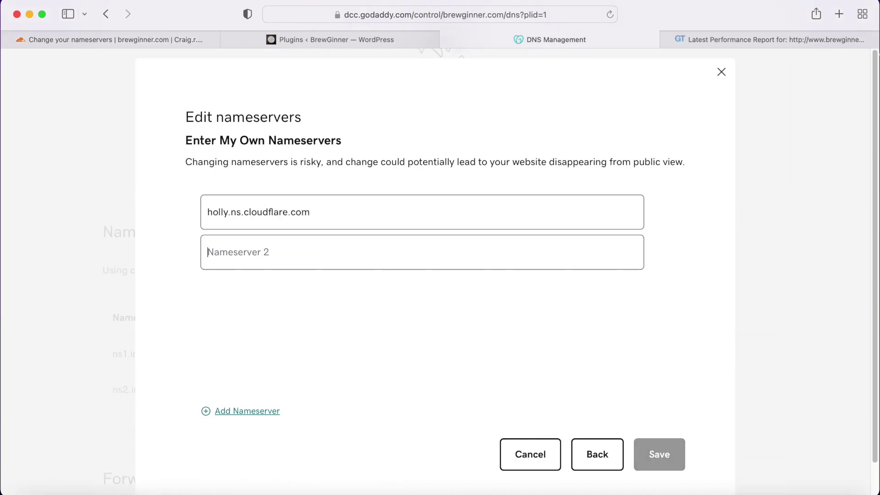
# Paste morgan.ns.cloudflare.com into Nameserver 2 and recheck it against Cloudflare's list.
pyautogui.click(114, 41)
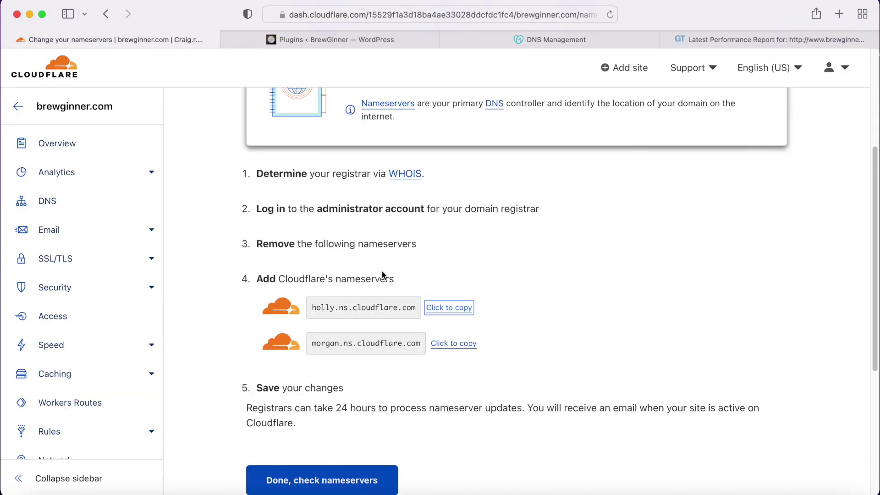
pyautogui.click(461, 345)
pyautogui.click(580, 42)
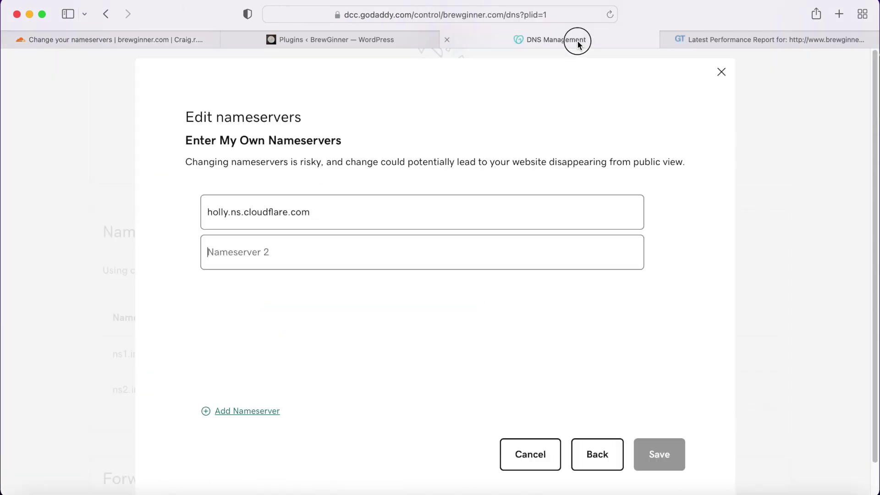
pyautogui.click(252, 267)
pyautogui.press('super+v')
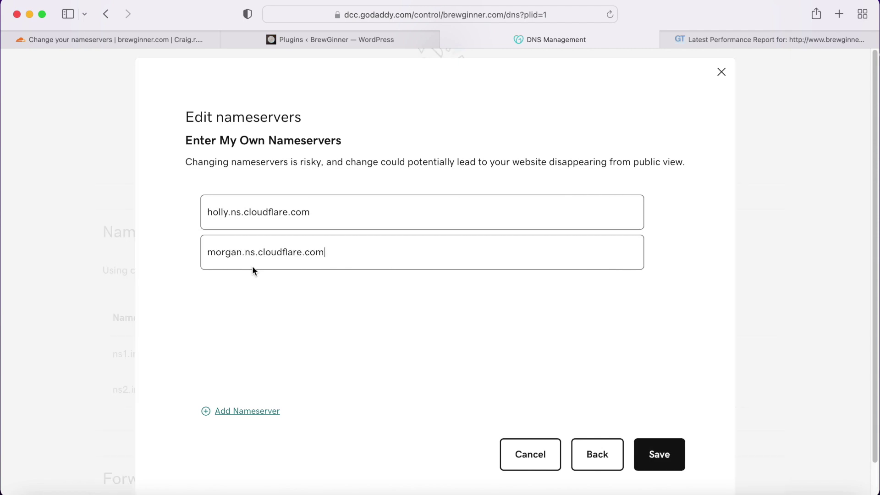
pyautogui.click(138, 39)
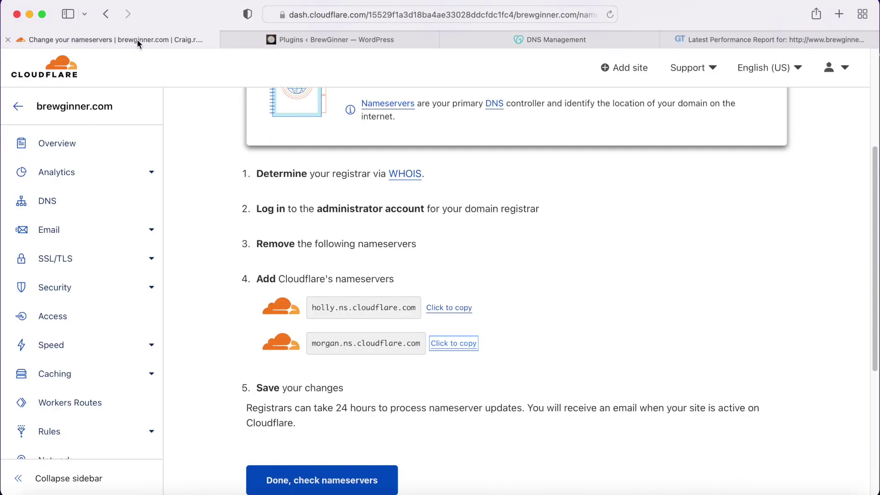
pyautogui.click(577, 44)
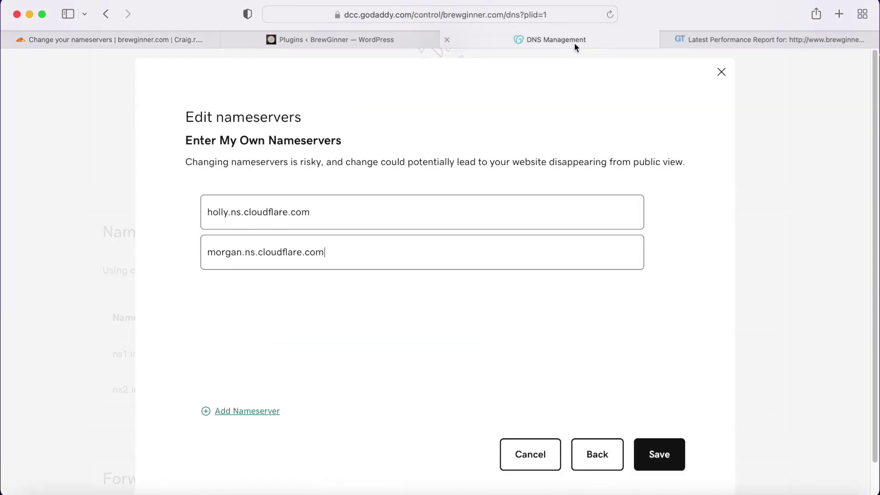
# Save the nameservers, consent to the update, and confirm holly and morgan are listed.
pyautogui.click(664, 453)
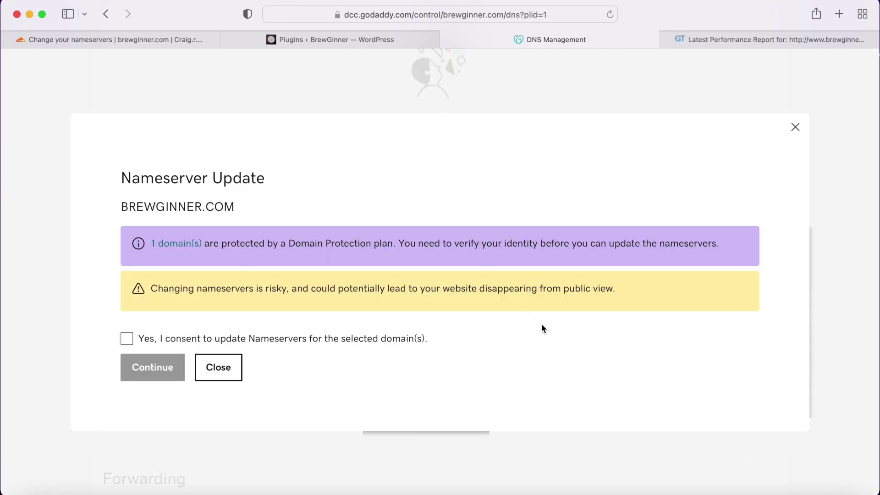
pyautogui.click(126, 344)
pyautogui.click(141, 369)
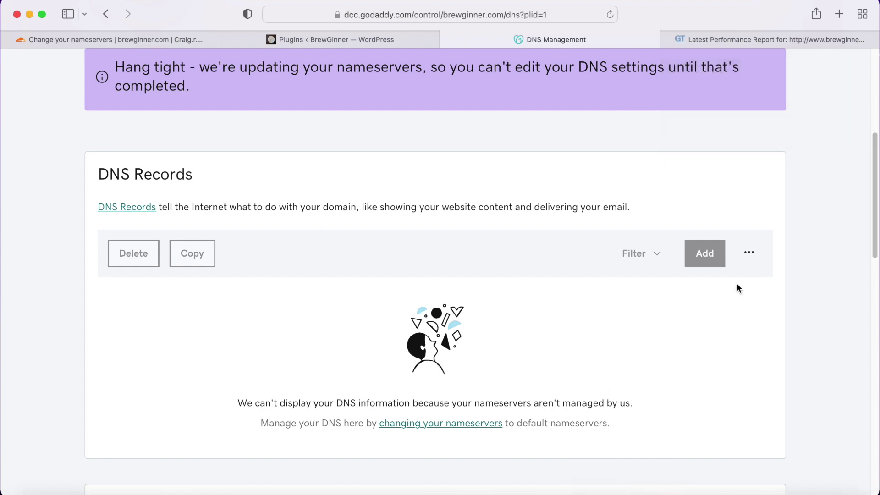
pyautogui.scroll(-5, 677, 402)
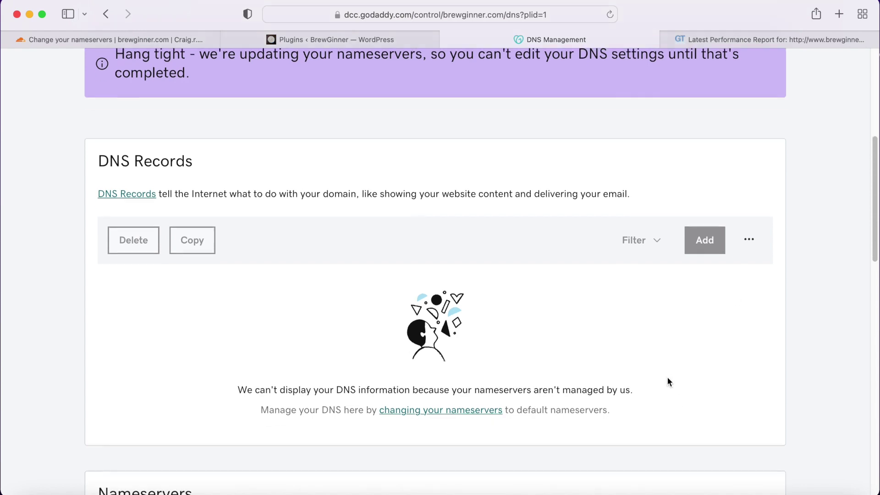
pyautogui.scroll(-2, 525, 473)
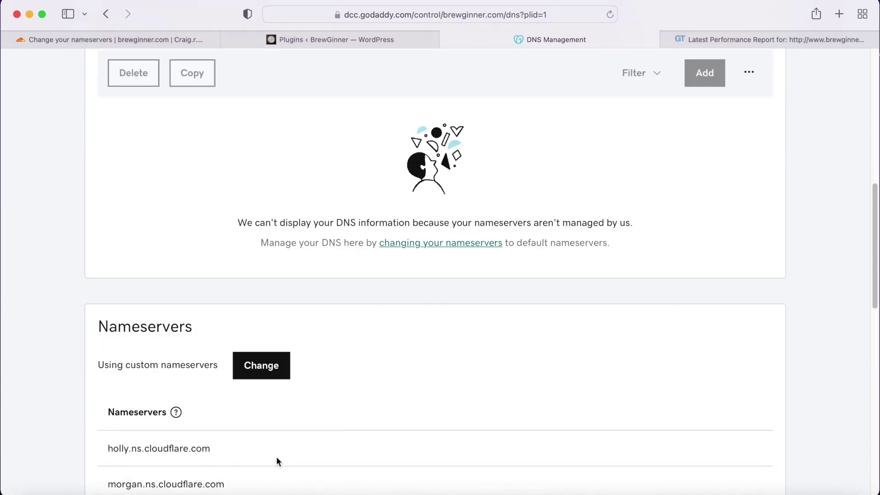
pyautogui.scroll(-1, 279, 452)
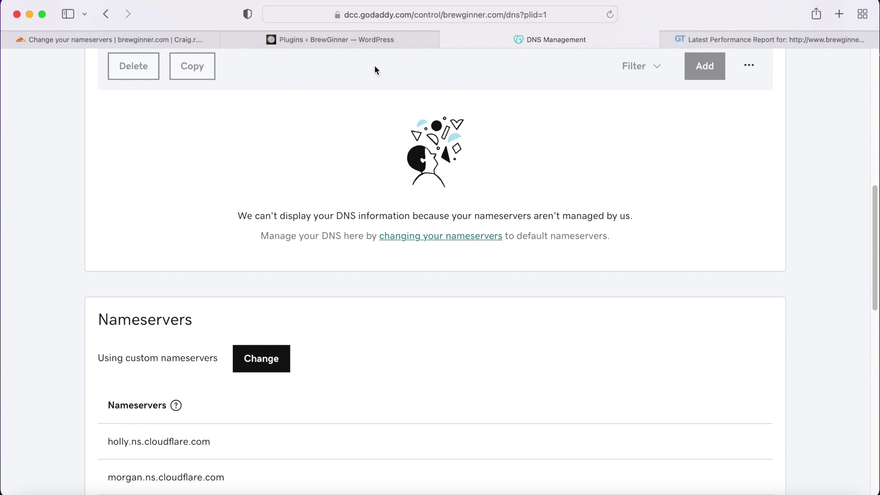
# Visit the live BrewGinner site and open the 'Back To Basics With Extract Brewing' post.
pyautogui.click(341, 39)
pyautogui.moveTo(61, 64)
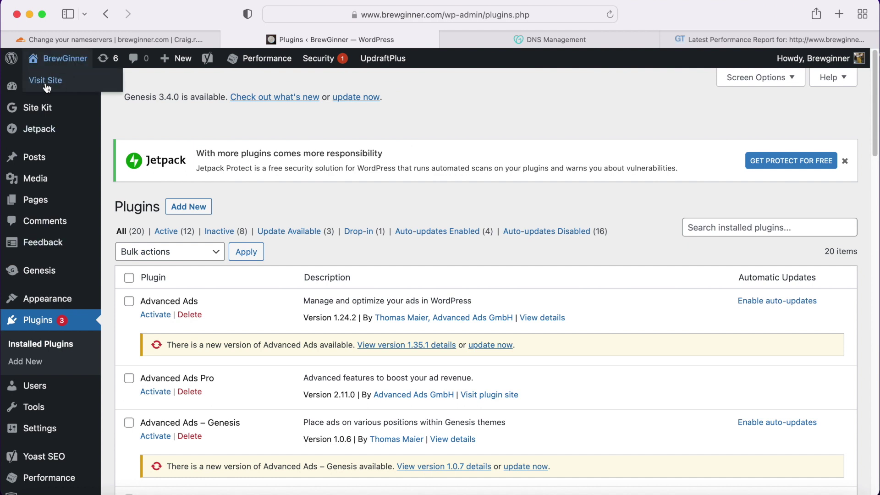
pyautogui.click(45, 85)
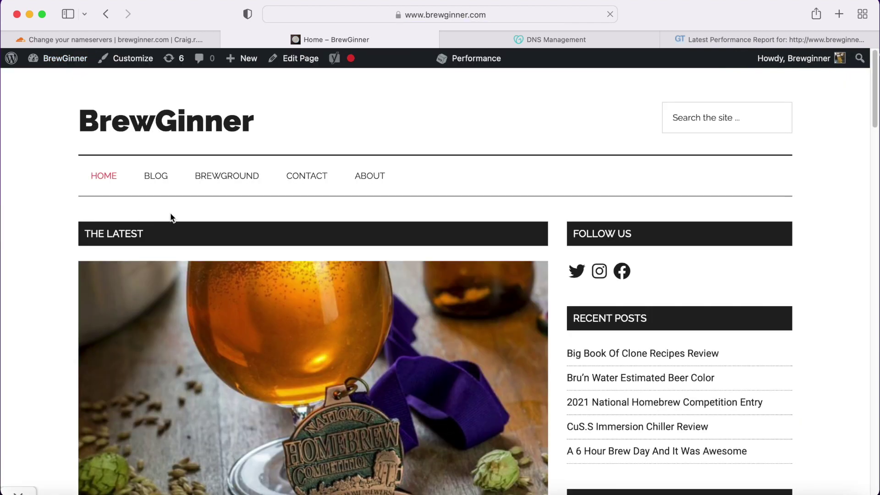
pyautogui.scroll(-3, 172, 221)
pyautogui.scroll(-2, 178, 236)
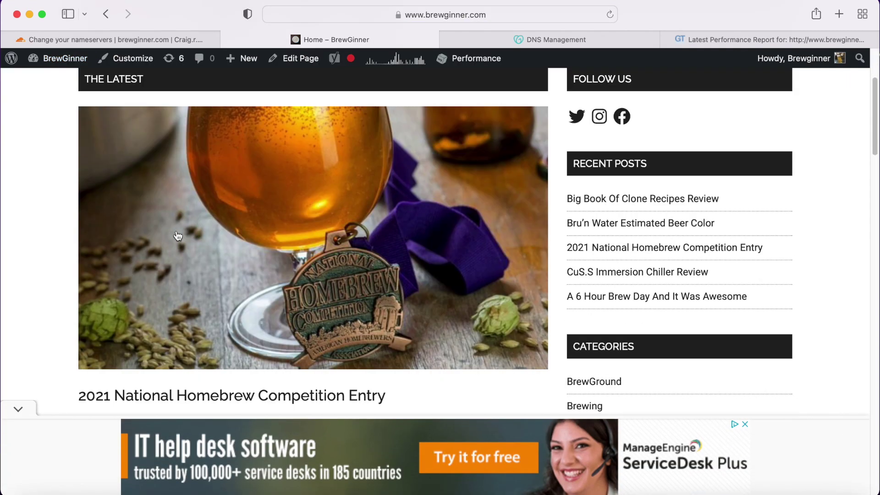
pyautogui.scroll(-4, 779, 220)
pyautogui.scroll(-15, 477, 289)
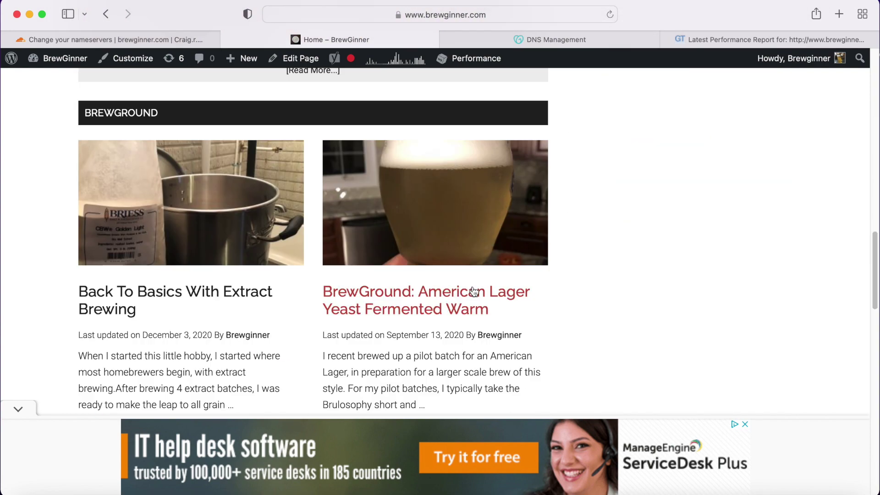
pyautogui.click(209, 296)
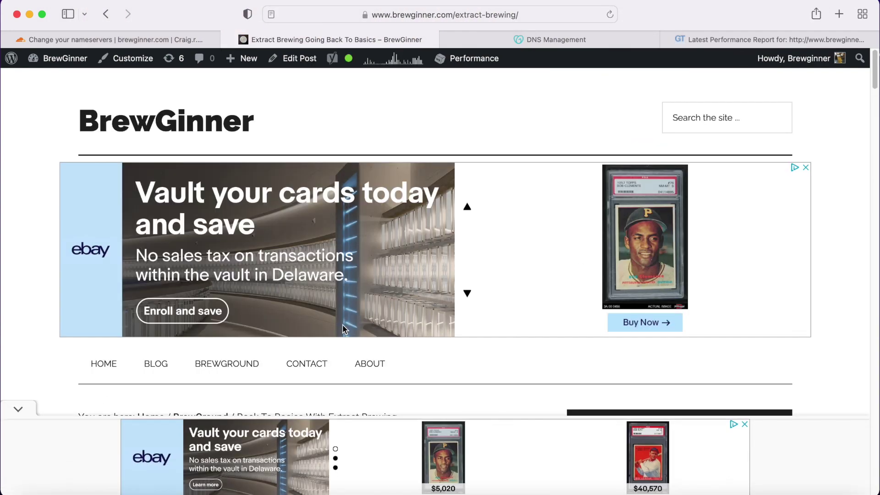
# Back in Cloudflare, mark the nameserver change done with 'Done, check nameservers'.
pyautogui.click(99, 40)
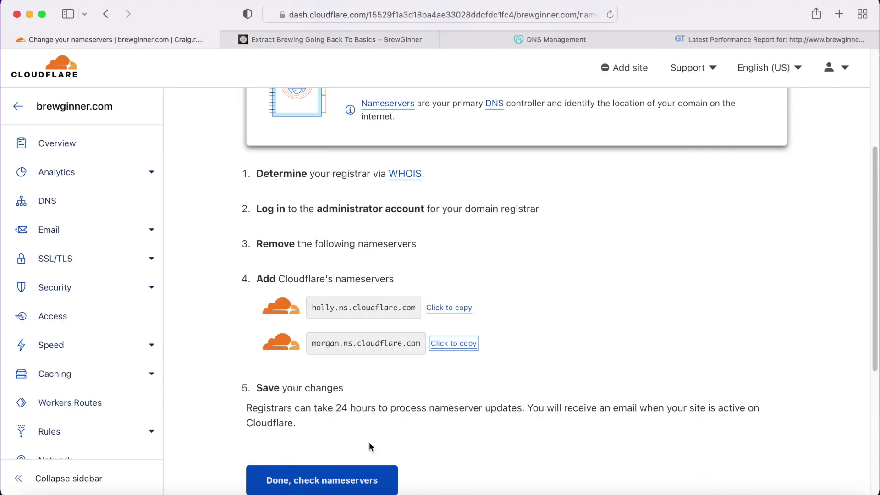
pyautogui.scroll(-1, 296, 402)
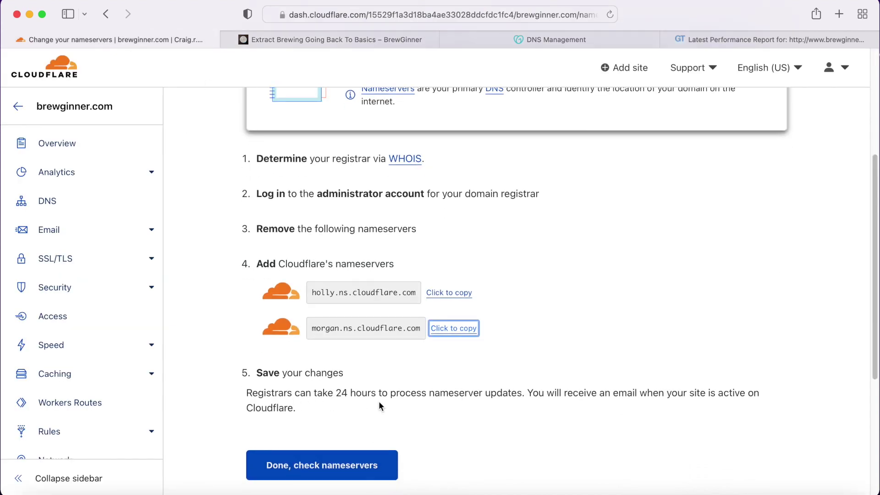
pyautogui.scroll(-2, 427, 398)
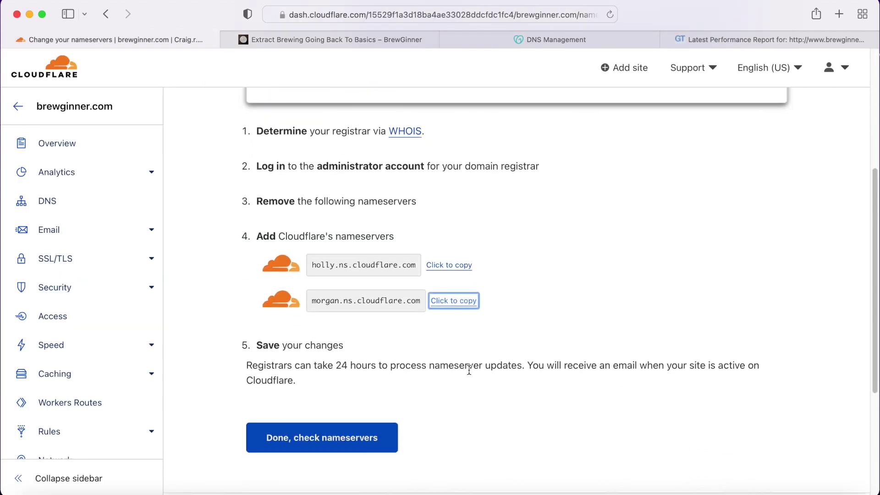
pyautogui.scroll(-1, 496, 374)
pyautogui.scroll(-2, 655, 378)
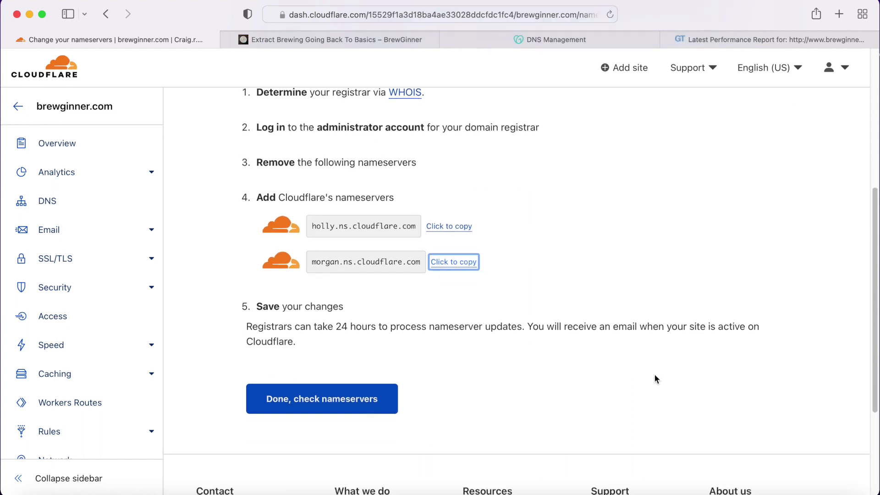
pyautogui.click(320, 400)
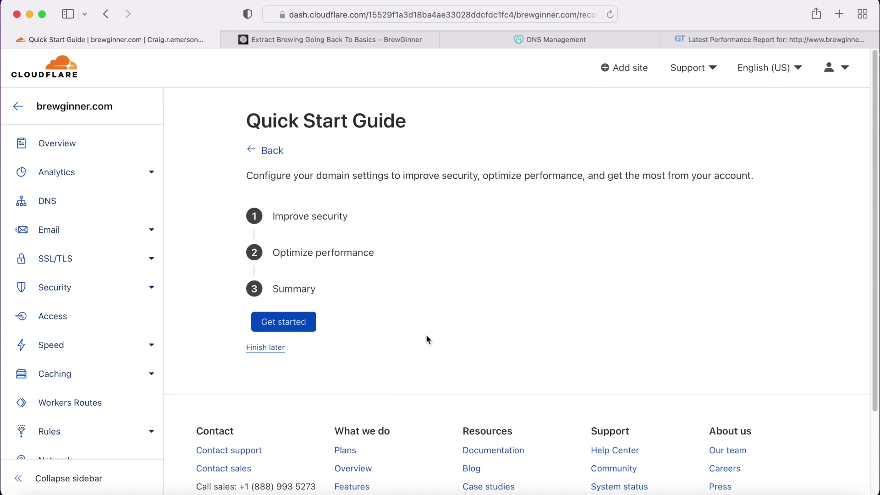
# Start the Quick Start Guide and save Automatic HTTPS Rewrites as on.
pyautogui.click(282, 323)
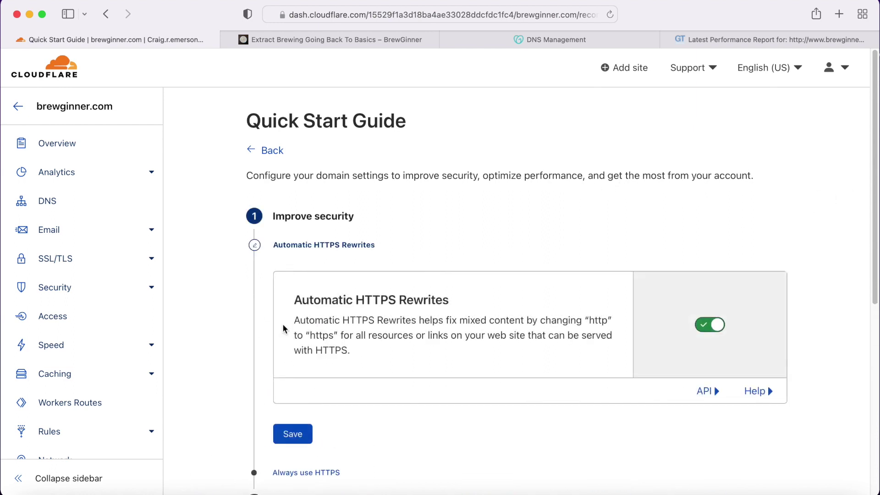
pyautogui.scroll(-1, 282, 324)
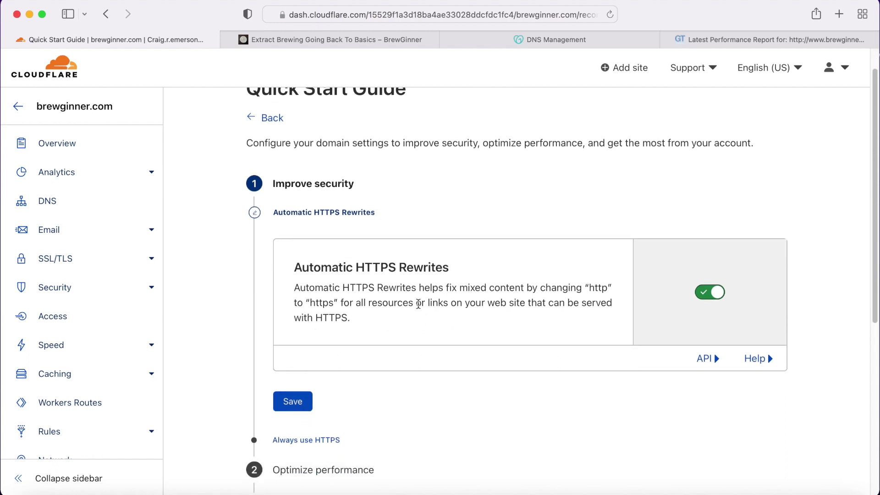
pyautogui.scroll(-1, 584, 301)
pyautogui.scroll(-1, 584, 301)
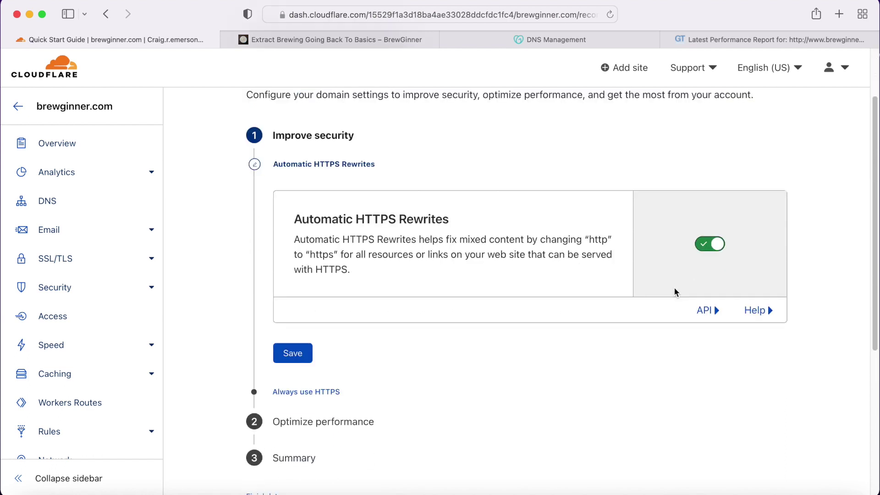
pyautogui.click(293, 354)
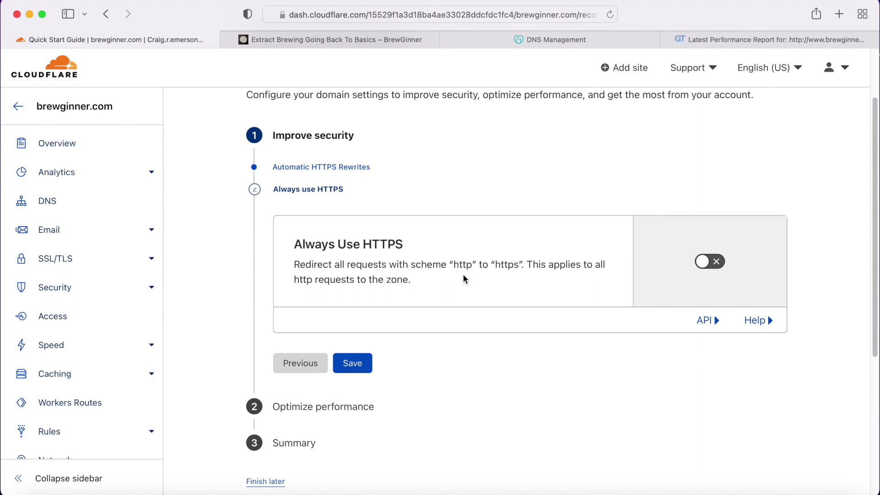
# Return to the Always Use HTTPS step, switch it on, and save.
pyautogui.click(369, 366)
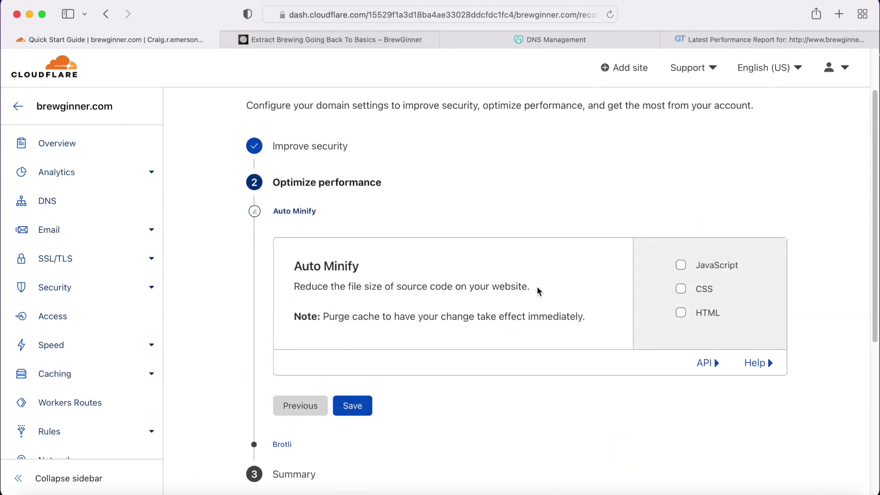
pyautogui.click(296, 412)
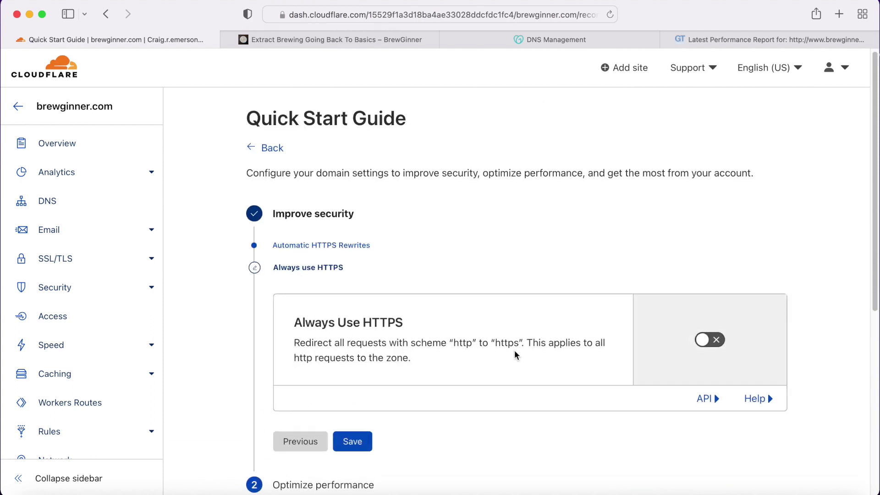
pyautogui.click(720, 343)
pyautogui.scroll(-1, 414, 429)
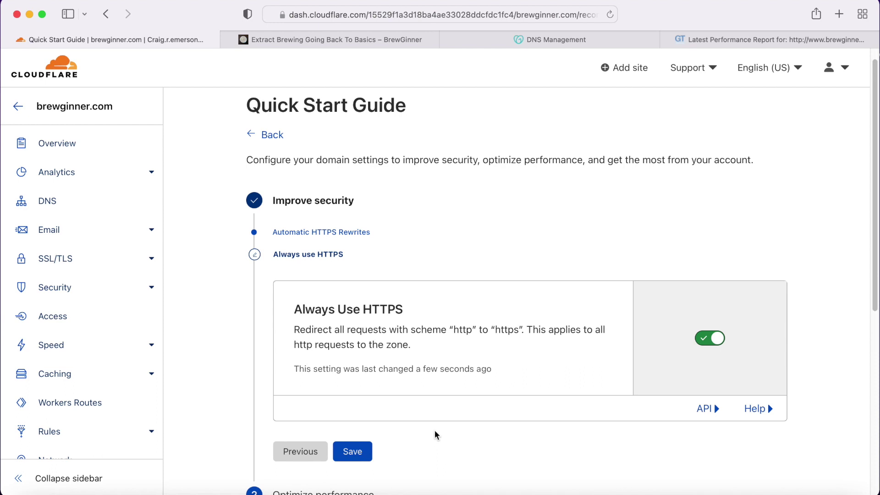
pyautogui.click(360, 452)
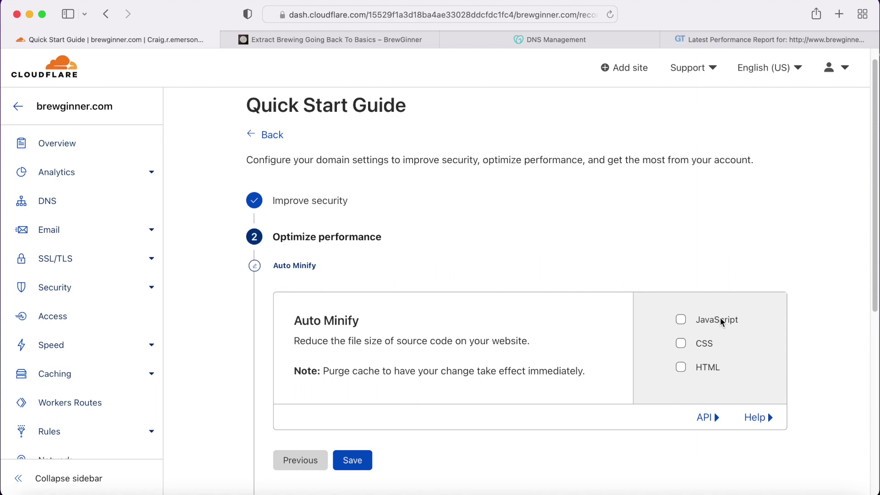
# Enable Auto Minify for JavaScript, CSS and HTML, then save Brotli as on.
pyautogui.click(680, 321)
pyautogui.click(681, 352)
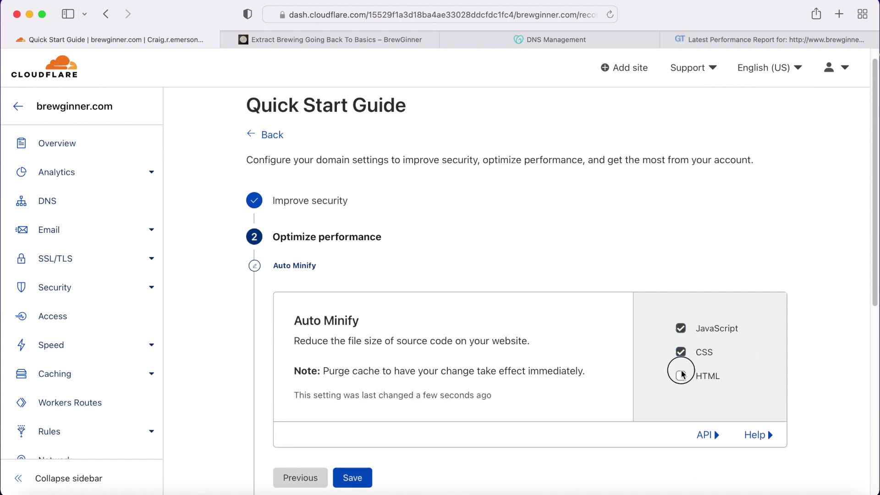
pyautogui.click(682, 378)
pyautogui.scroll(-1, 705, 354)
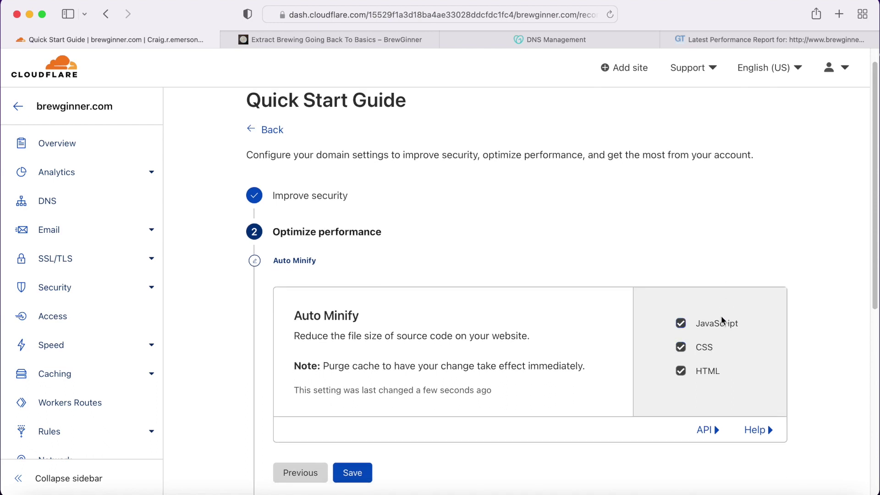
pyautogui.scroll(-2, 722, 321)
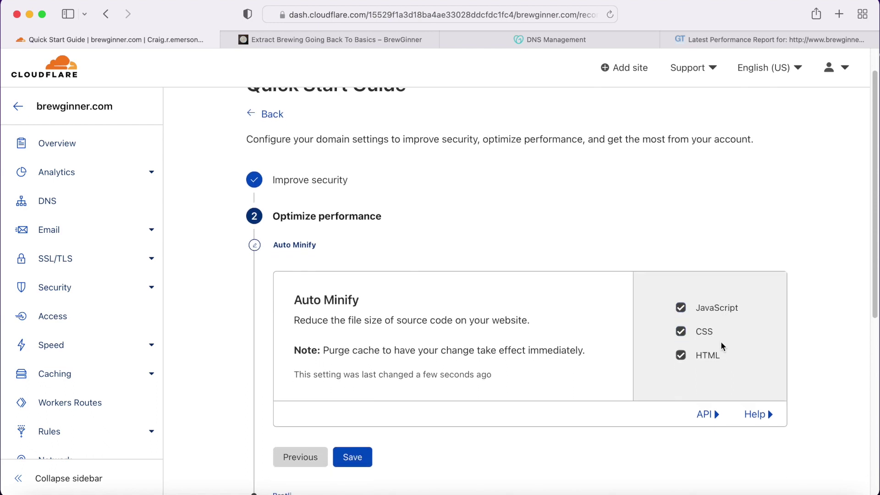
pyautogui.scroll(-1, 720, 344)
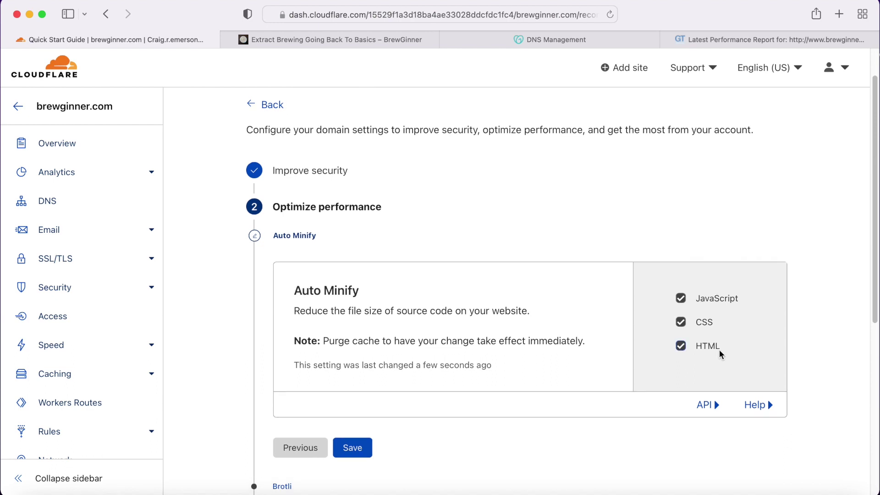
pyautogui.click(354, 451)
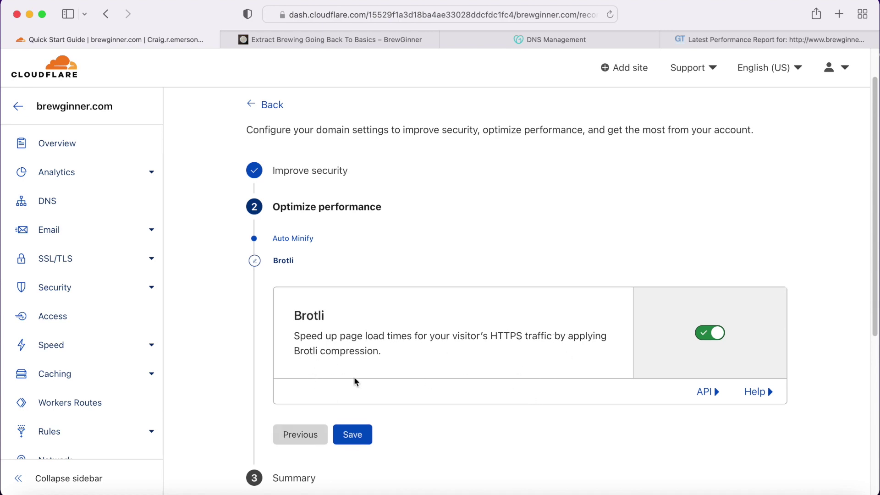
pyautogui.click(353, 435)
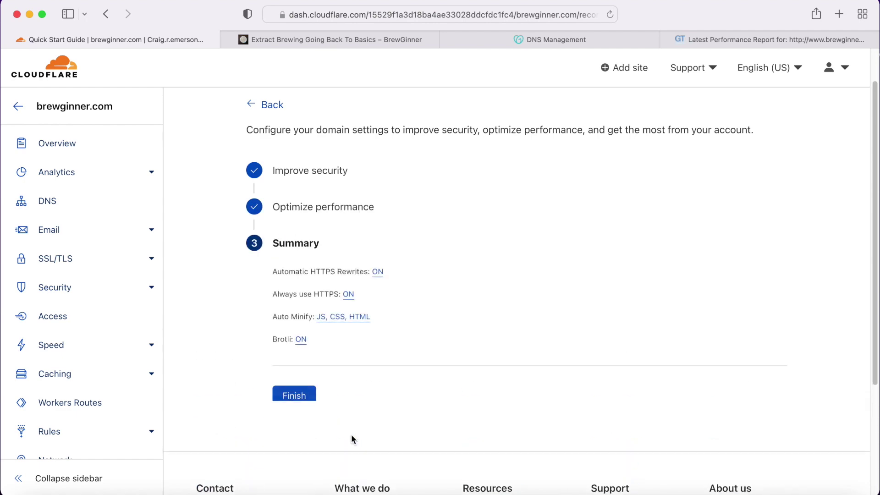
# Finish the Quick Start Guide and look over the brewginner.com overview page.
pyautogui.click(300, 399)
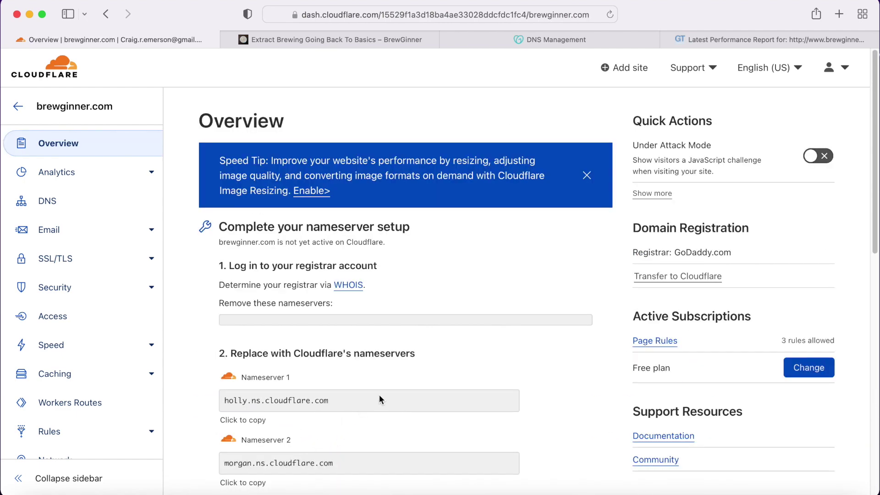
pyautogui.scroll(-4, 378, 398)
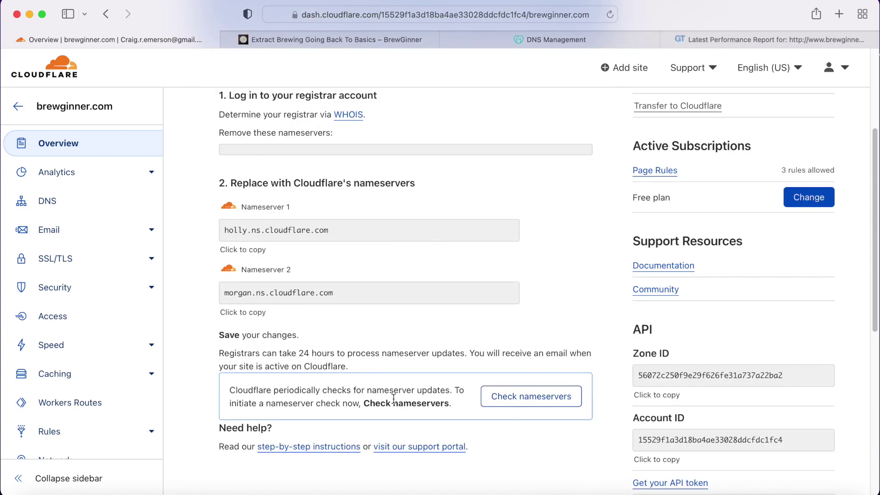
pyautogui.scroll(-3, 394, 399)
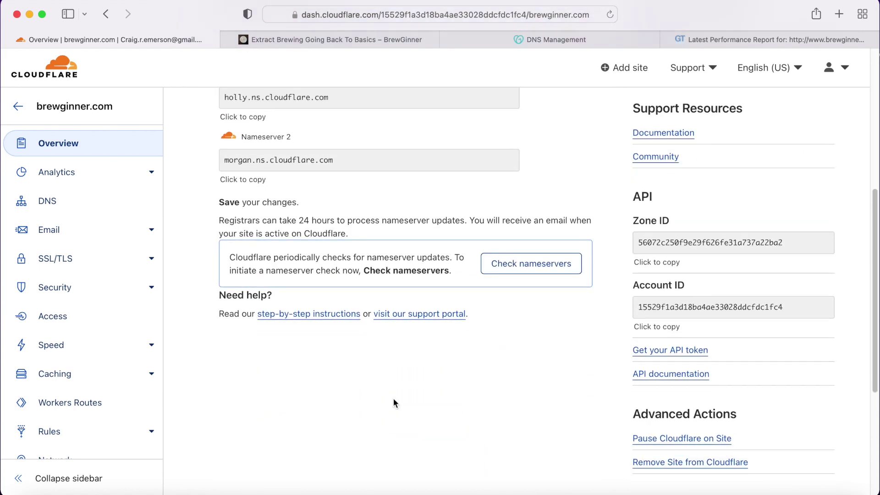
pyautogui.scroll(-2, 393, 399)
pyautogui.scroll(8, 393, 399)
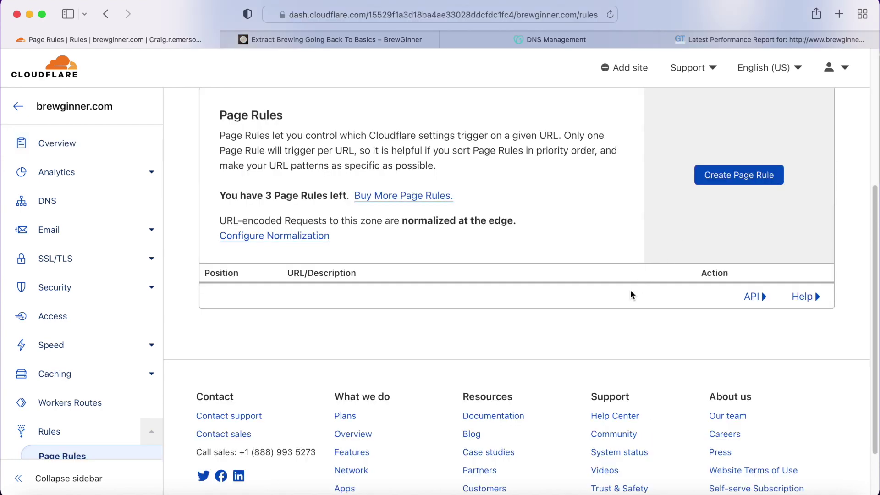
pyautogui.scroll(-2, 624, 299)
pyautogui.scroll(10, 624, 300)
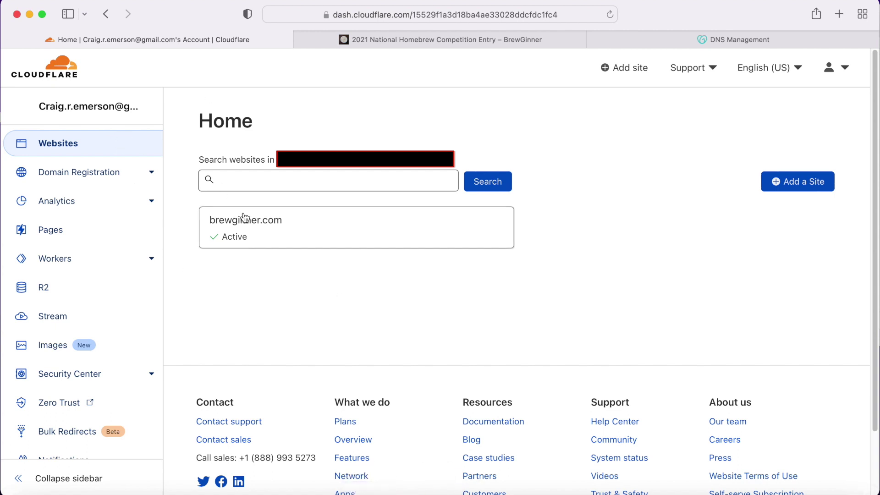
# Open the brewginner.com dashboard and dismiss the Image Resizing speed tip banner.
pyautogui.click(255, 228)
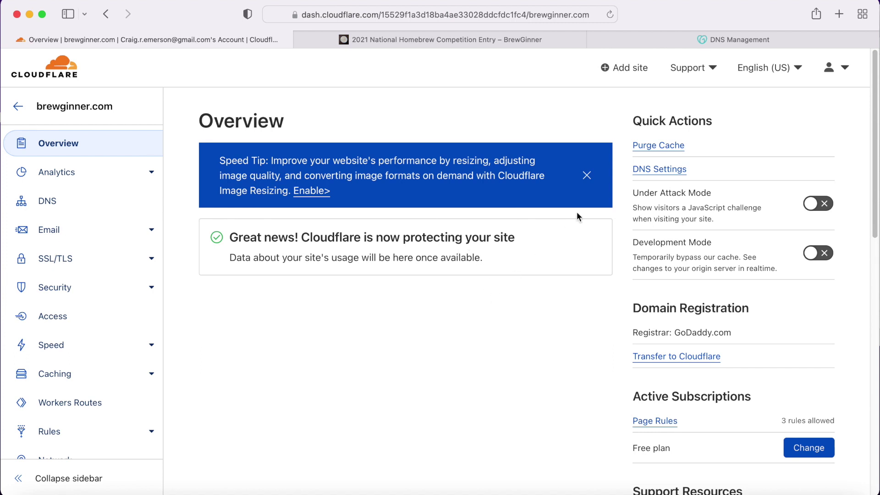
pyautogui.click(587, 176)
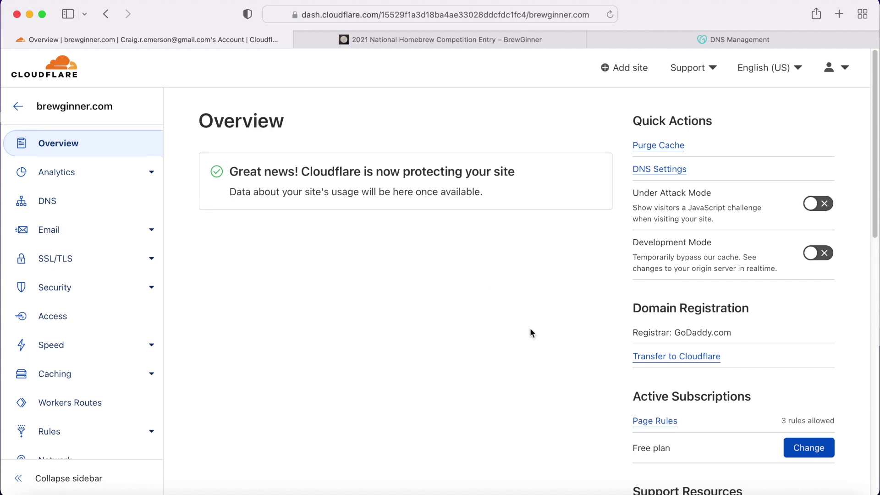
pyautogui.scroll(-10, 335, 300)
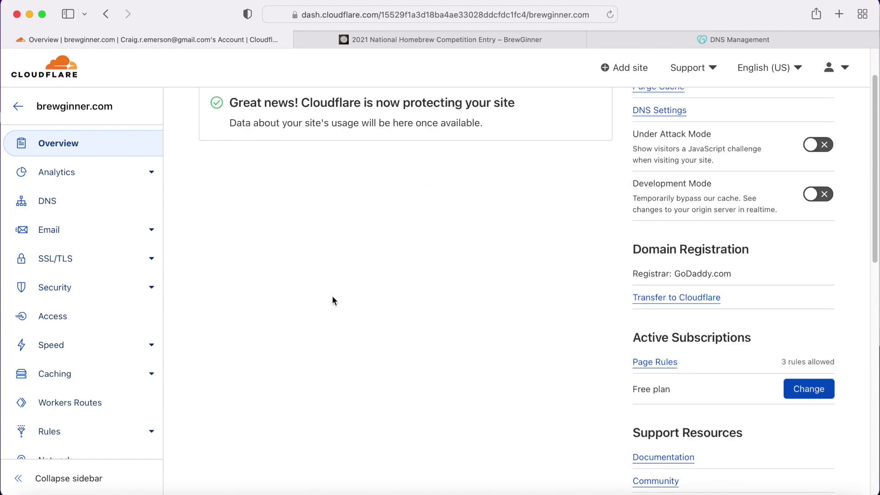
pyautogui.scroll(10, 332, 295)
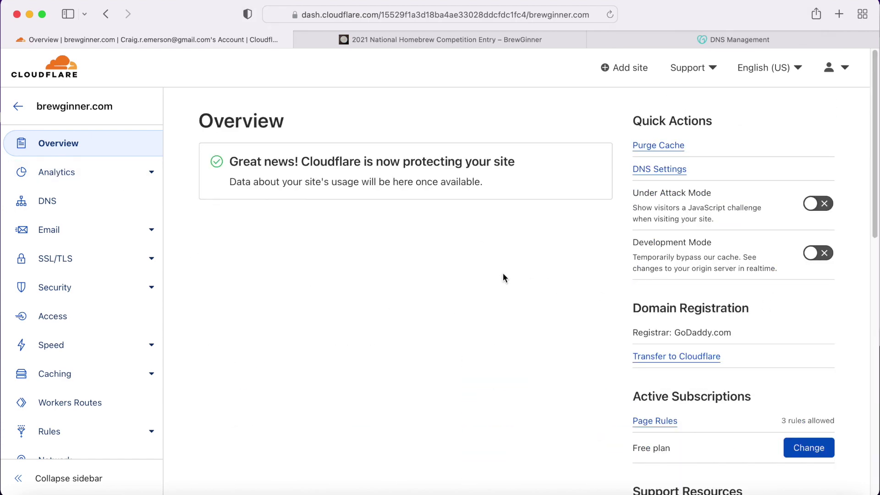
# Open Traffic analytics and inspect the 2.83k requests charts.
pyautogui.click(73, 176)
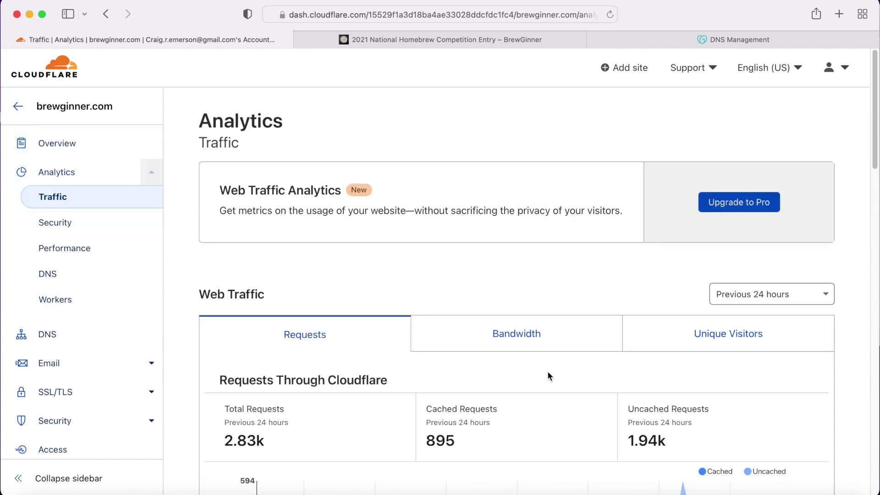
pyautogui.scroll(-2, 548, 372)
pyautogui.scroll(-5, 548, 371)
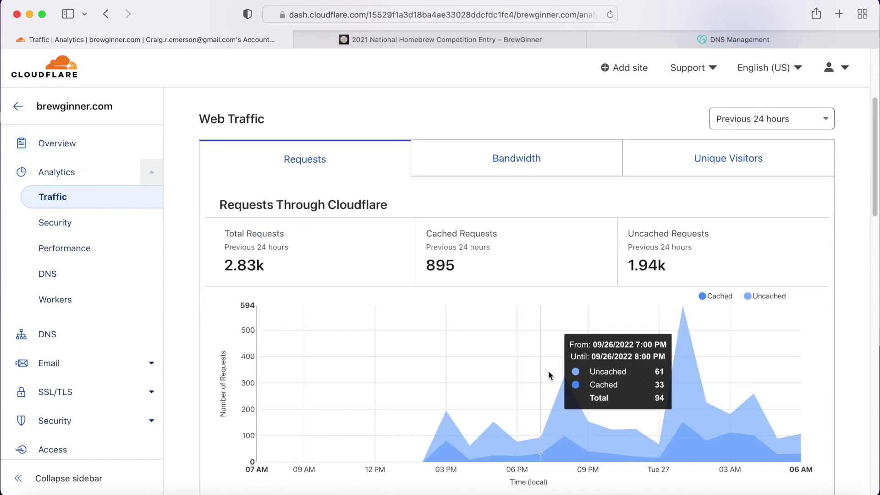
pyautogui.scroll(-1, 862, 356)
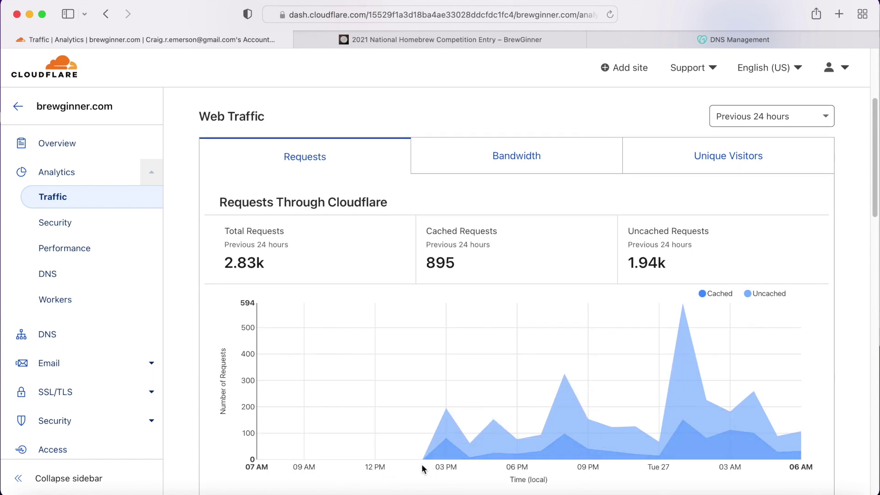
pyautogui.moveTo(424, 459)
pyautogui.moveTo(596, 425)
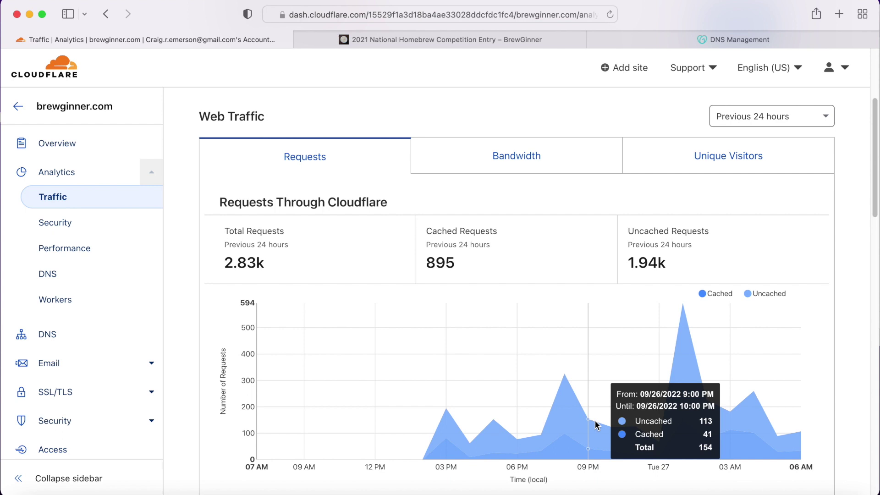
pyautogui.moveTo(470, 342)
pyautogui.scroll(-1, 491, 368)
pyautogui.moveTo(748, 407)
pyautogui.moveTo(797, 354)
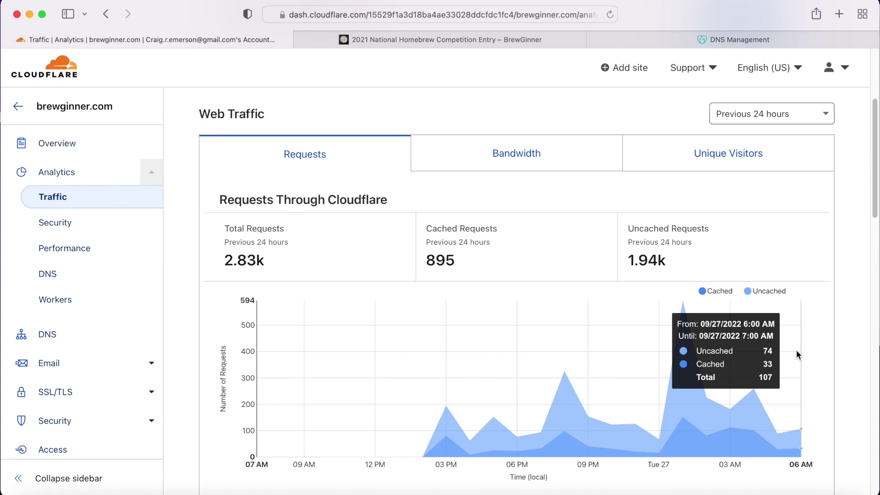
# Review the traffic map and Top Traffic Countries table, led by the United States with 1,612 requests.
pyautogui.scroll(-1, 796, 354)
pyautogui.moveTo(466, 439)
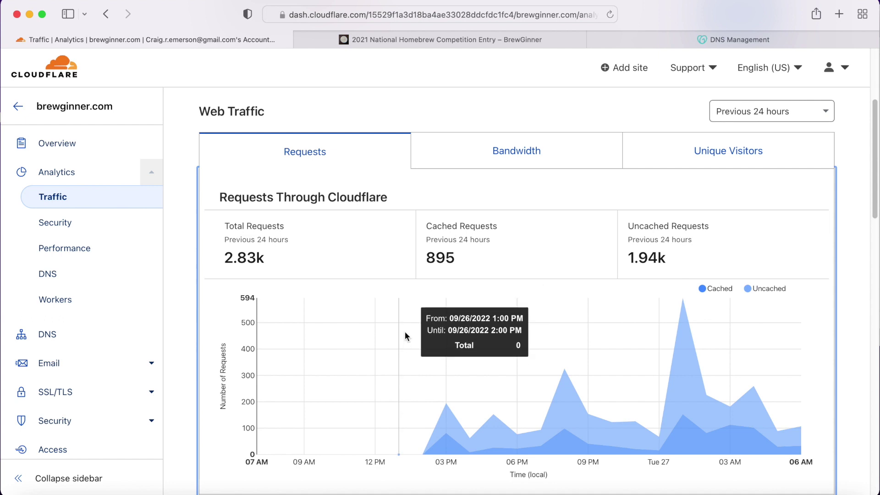
pyautogui.moveTo(381, 330)
pyautogui.scroll(-1, 541, 293)
pyautogui.moveTo(710, 337)
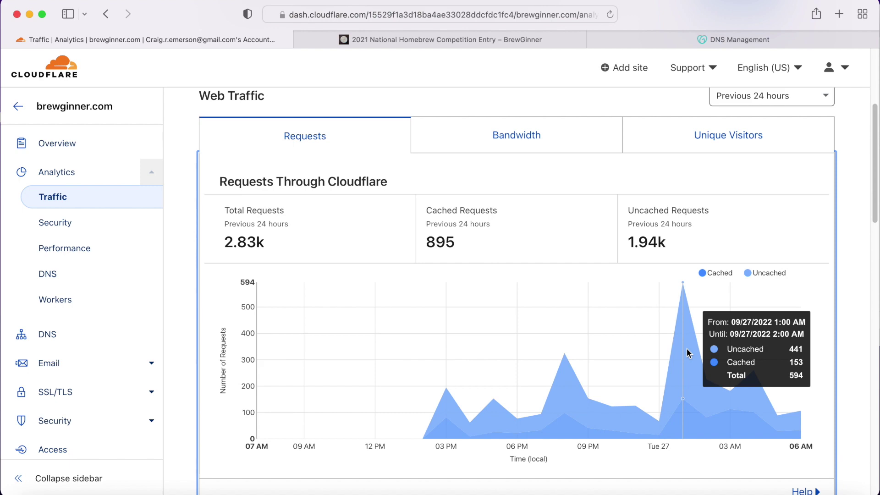
pyautogui.scroll(-5, 688, 353)
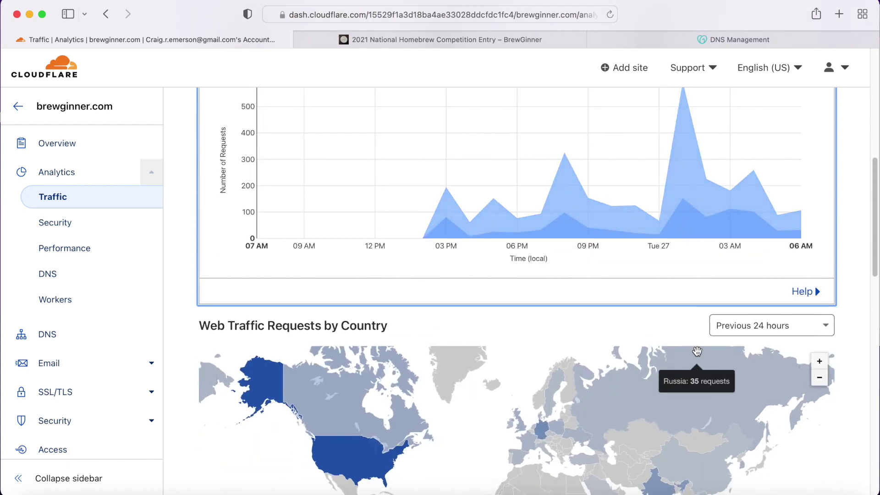
pyautogui.scroll(-2, 863, 369)
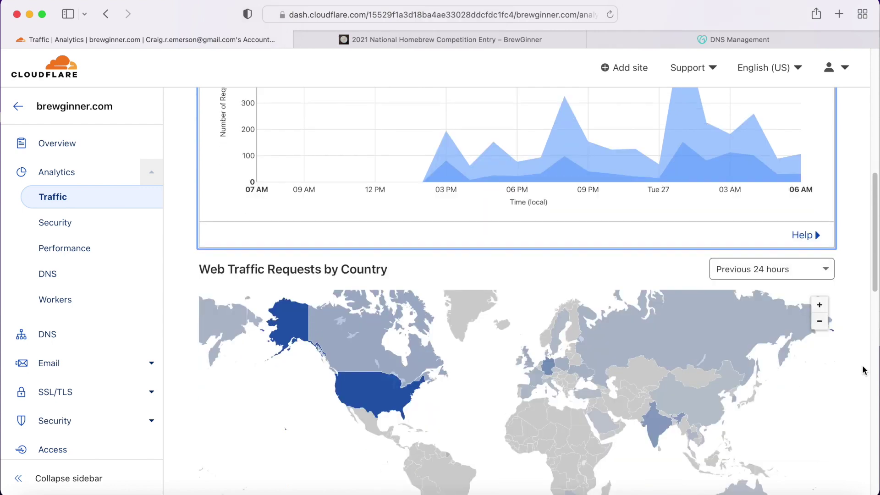
pyautogui.scroll(-1, 863, 370)
pyautogui.scroll(-1, 863, 370)
pyautogui.scroll(-8, 863, 371)
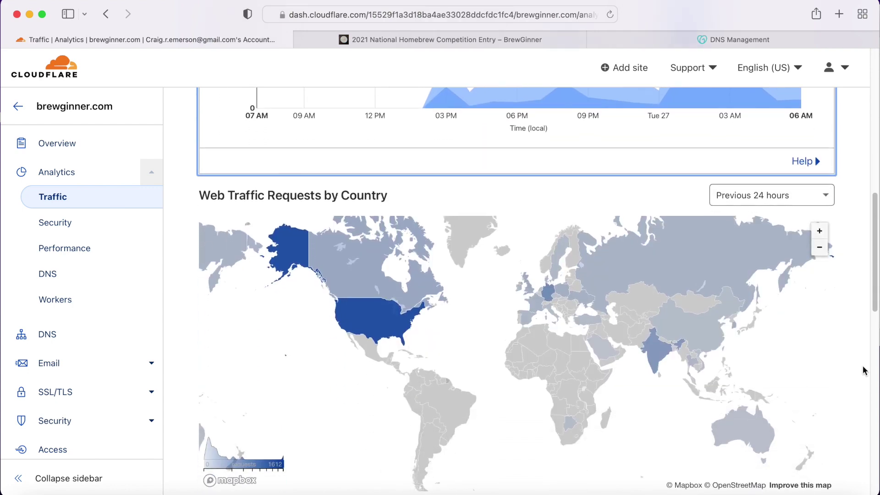
pyautogui.scroll(-6, 864, 371)
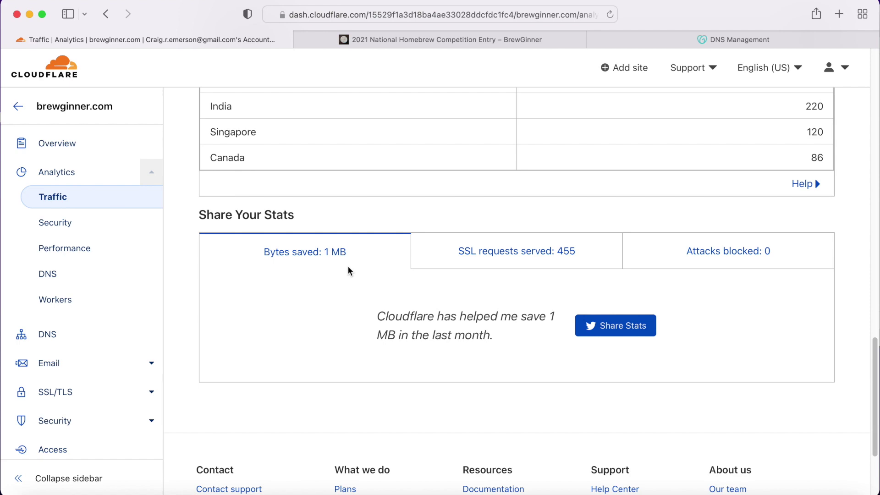
pyautogui.scroll(-4, 347, 271)
pyautogui.scroll(9, 347, 268)
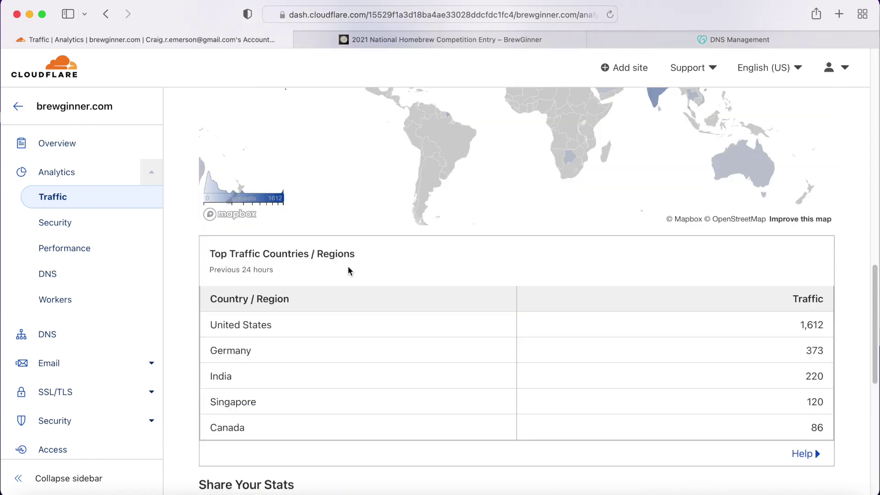
pyautogui.click(41, 229)
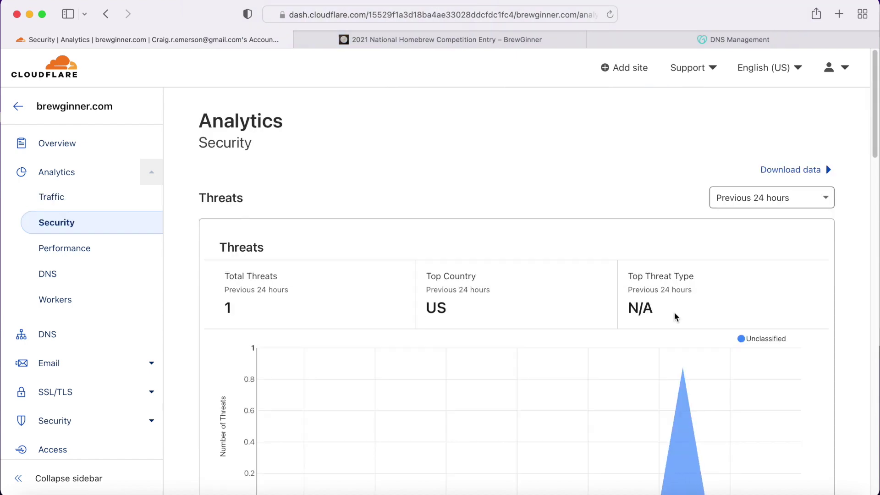
pyautogui.scroll(-2, 828, 256)
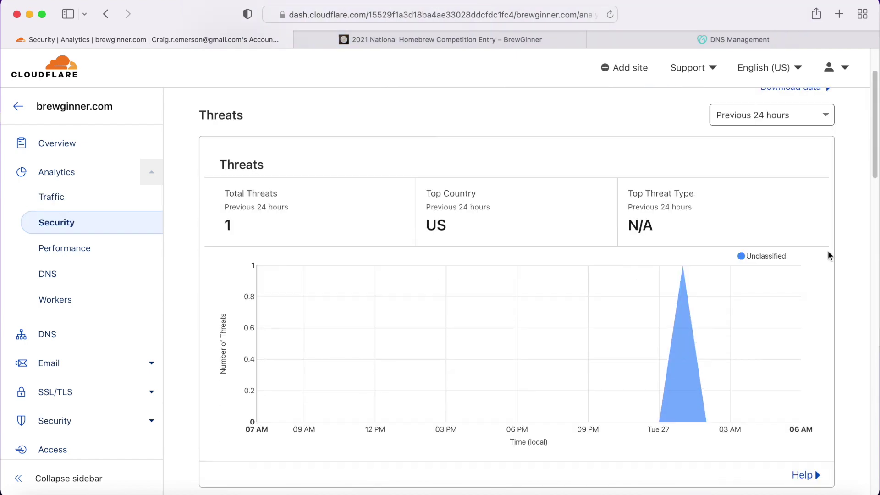
pyautogui.scroll(-3, 800, 322)
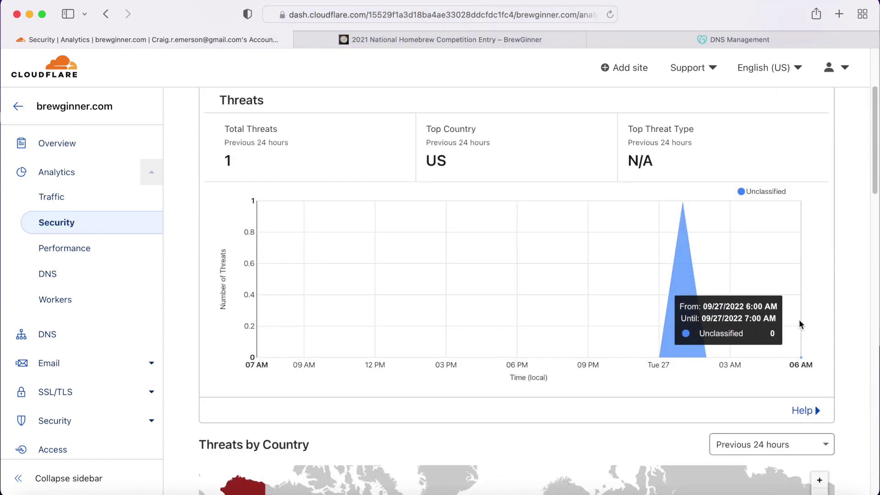
pyautogui.scroll(-4, 801, 324)
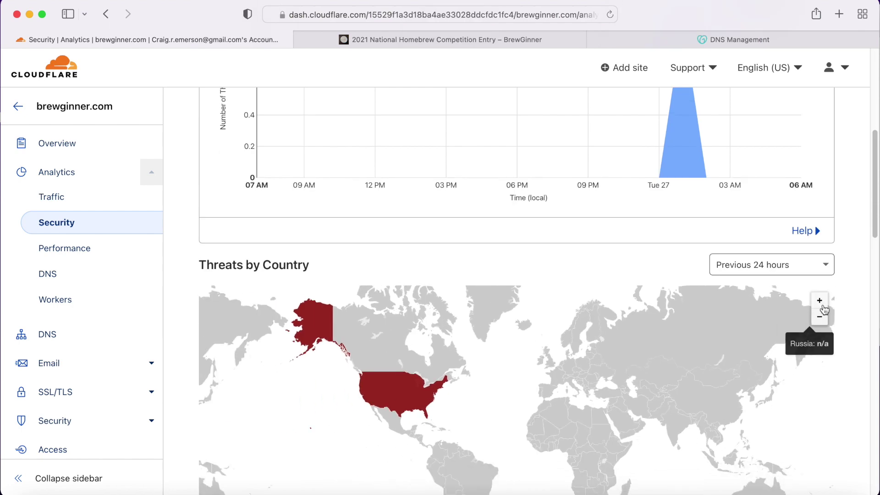
pyautogui.scroll(-5, 848, 293)
pyautogui.scroll(-2, 855, 291)
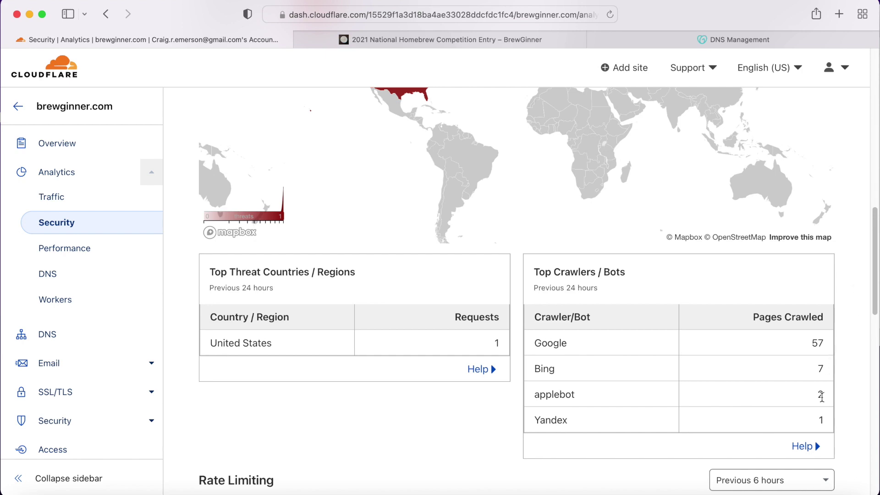
pyautogui.scroll(-5, 853, 365)
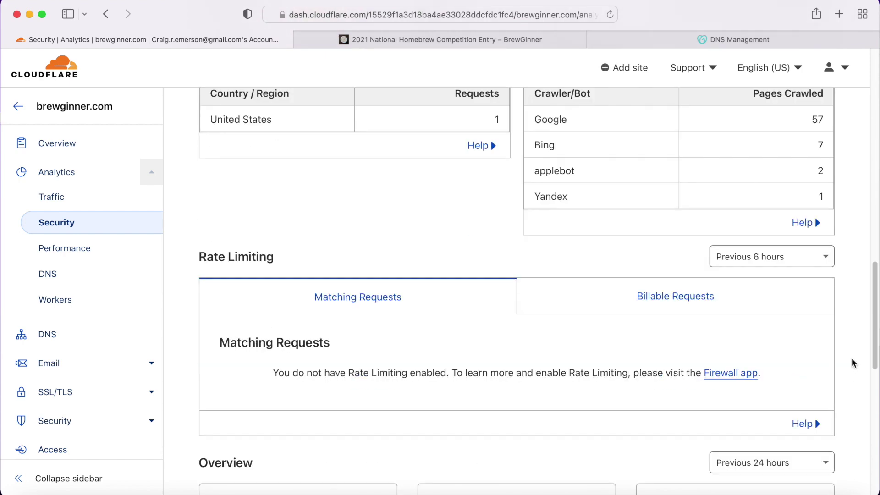
pyautogui.scroll(-8, 848, 360)
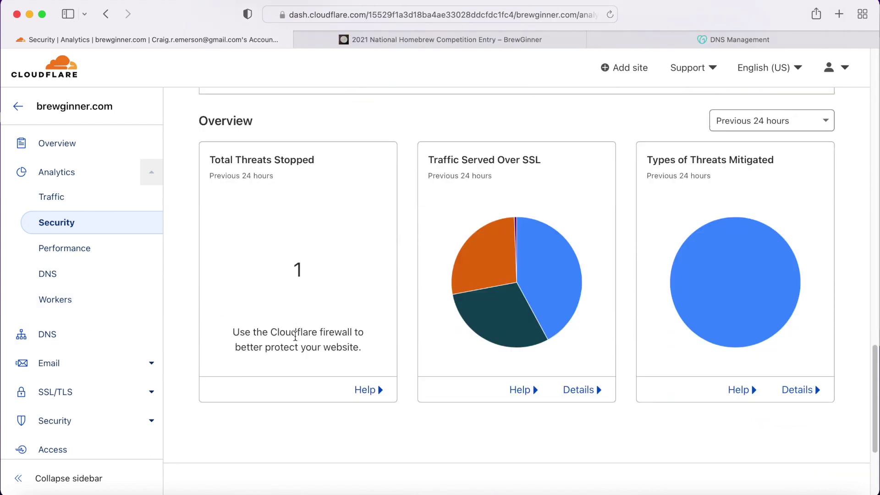
pyautogui.scroll(-1, 858, 269)
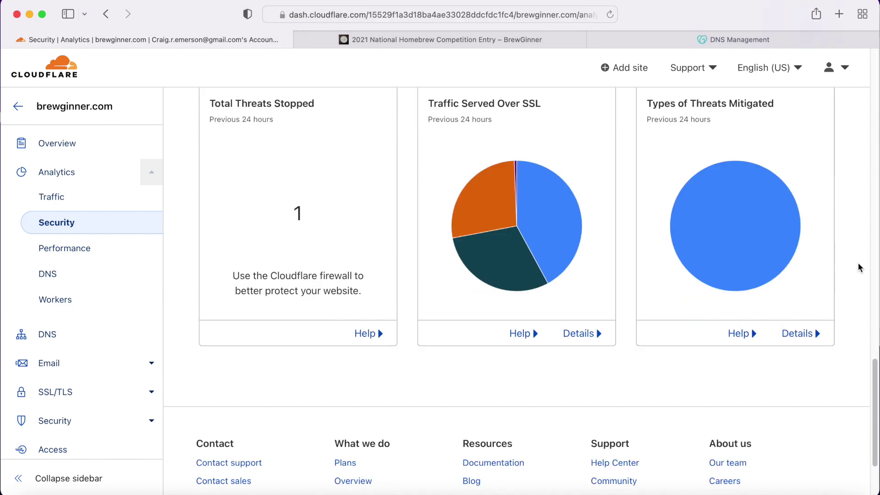
pyautogui.scroll(-1, 857, 262)
pyautogui.scroll(2, 858, 262)
pyautogui.moveTo(732, 289)
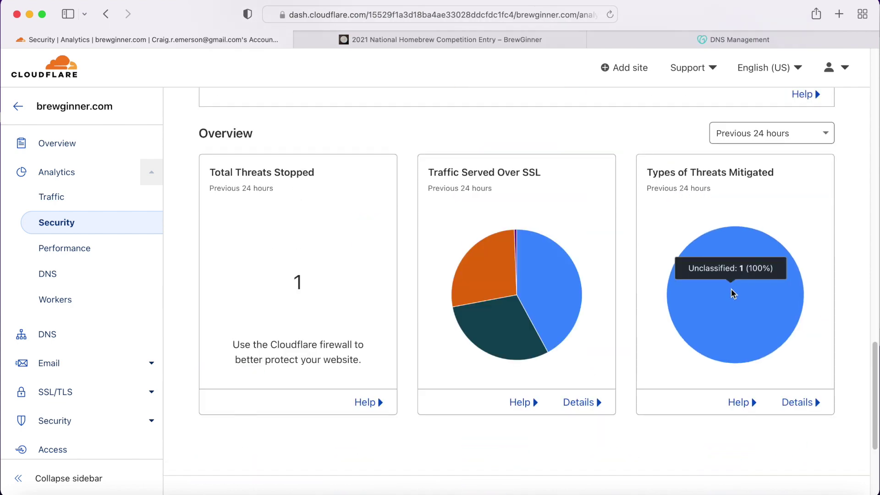
pyautogui.scroll(-2, 731, 290)
pyautogui.scroll(3, 732, 289)
pyautogui.scroll(6, 733, 293)
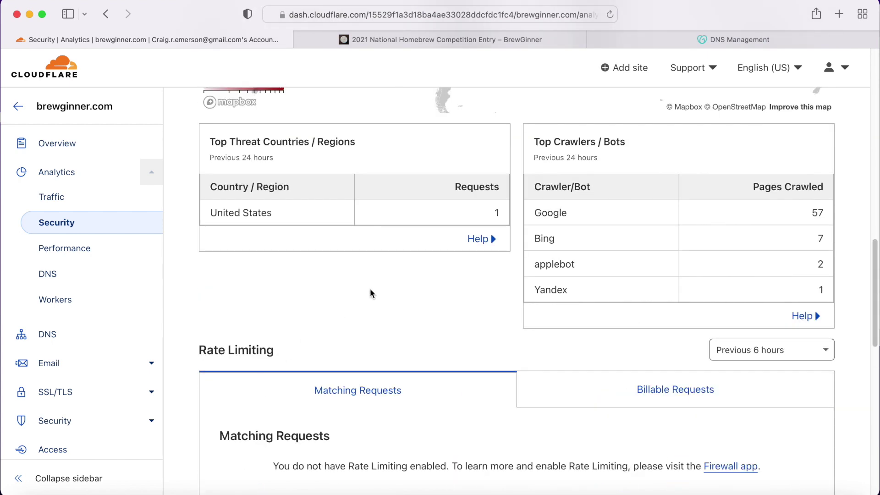
pyautogui.scroll(3, 370, 289)
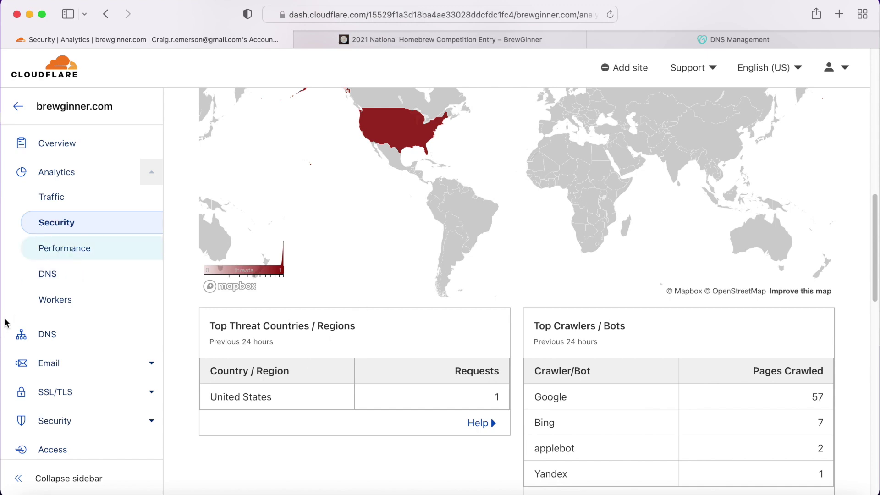
pyautogui.scroll(-3, 798, 275)
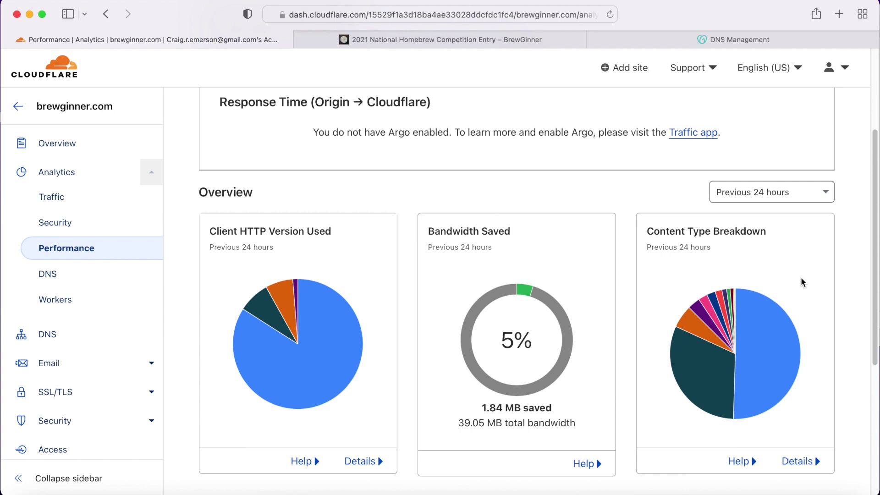
pyautogui.scroll(-5, 802, 280)
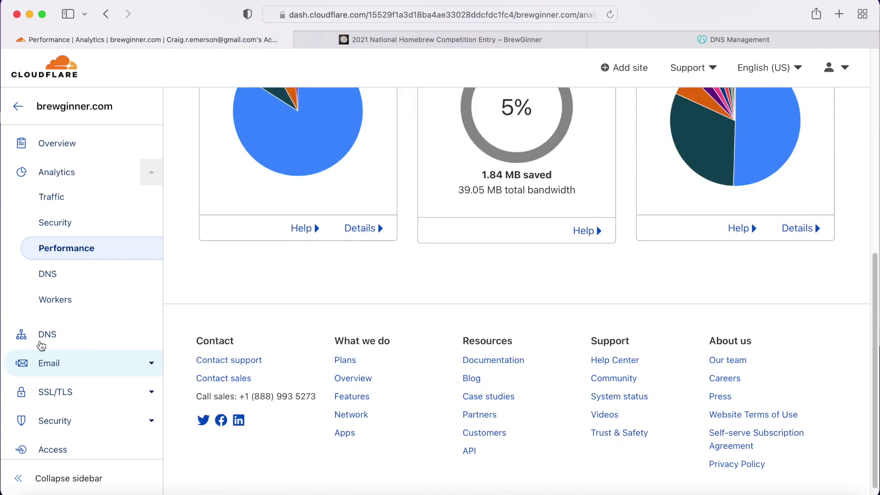
pyautogui.click(46, 280)
pyautogui.scroll(-2, 697, 384)
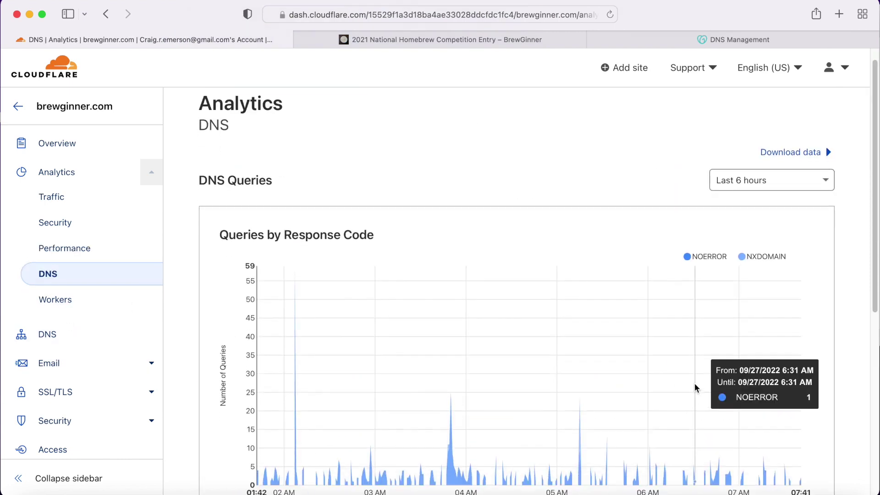
pyautogui.scroll(-5, 796, 387)
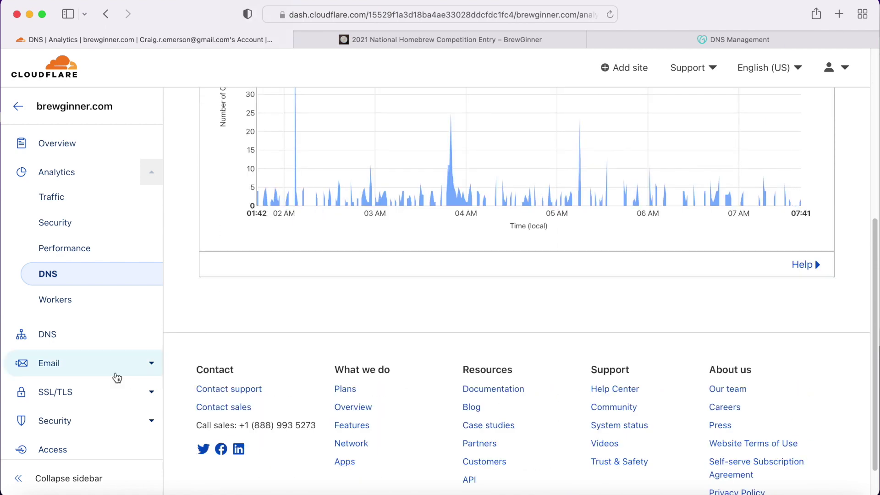
pyautogui.scroll(4, 94, 350)
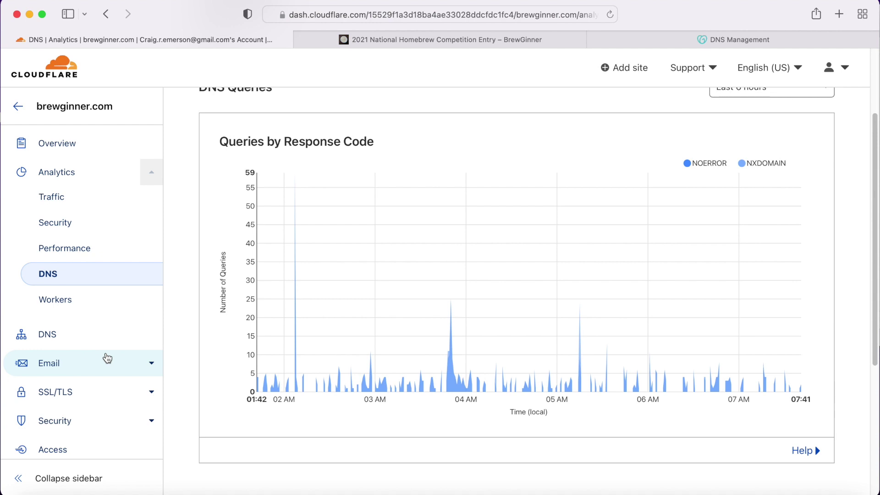
pyautogui.scroll(3, 189, 339)
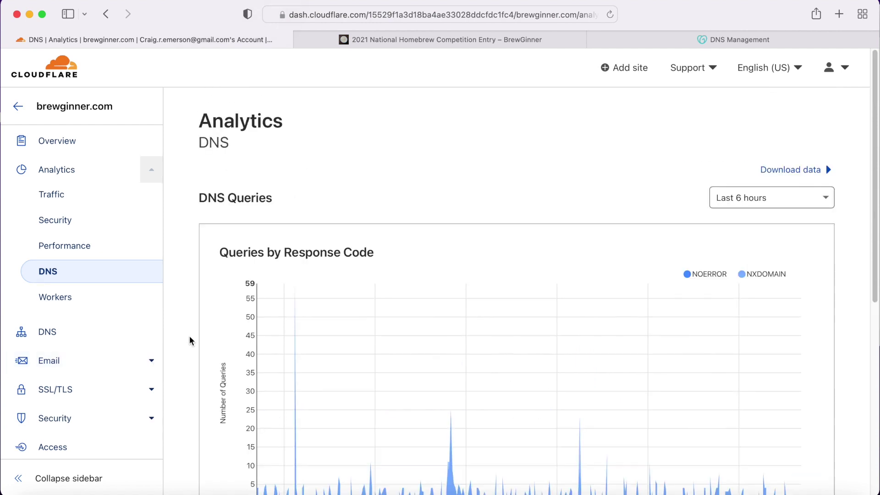
pyautogui.scroll(-2, 189, 340)
pyautogui.scroll(-2, 92, 338)
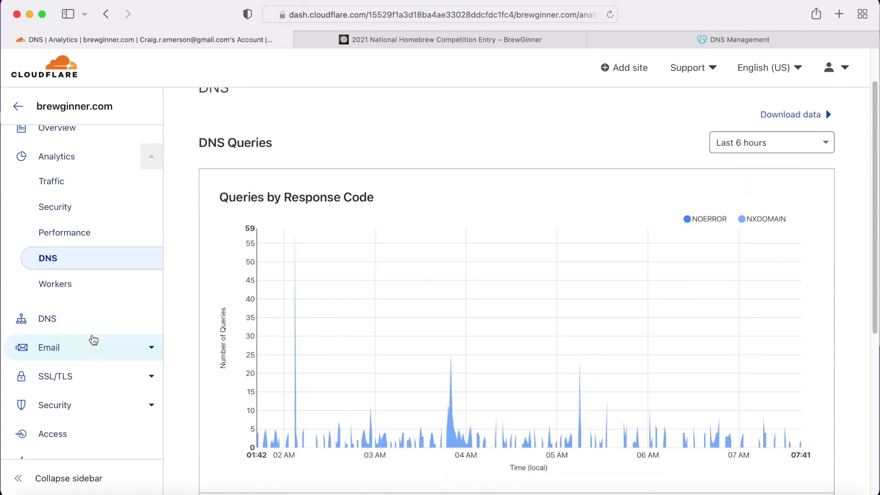
# Open the Security overview and review the recent firewall events.
pyautogui.click(85, 356)
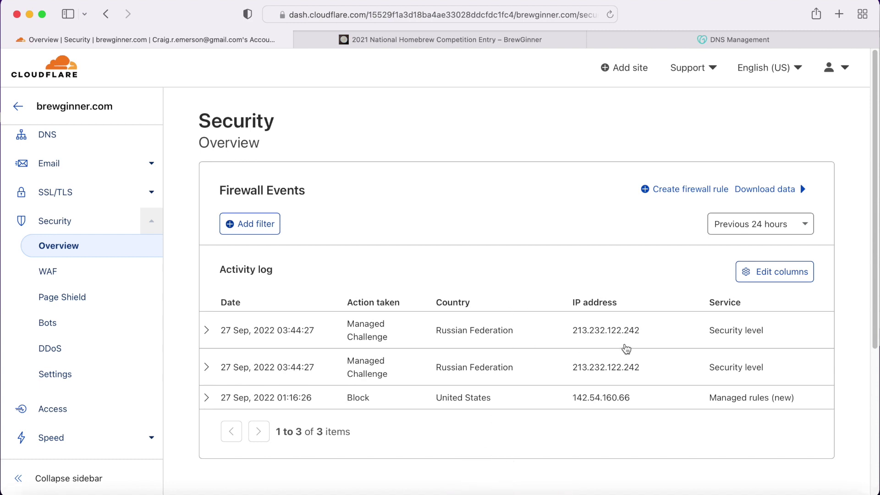
pyautogui.scroll(-1, 823, 347)
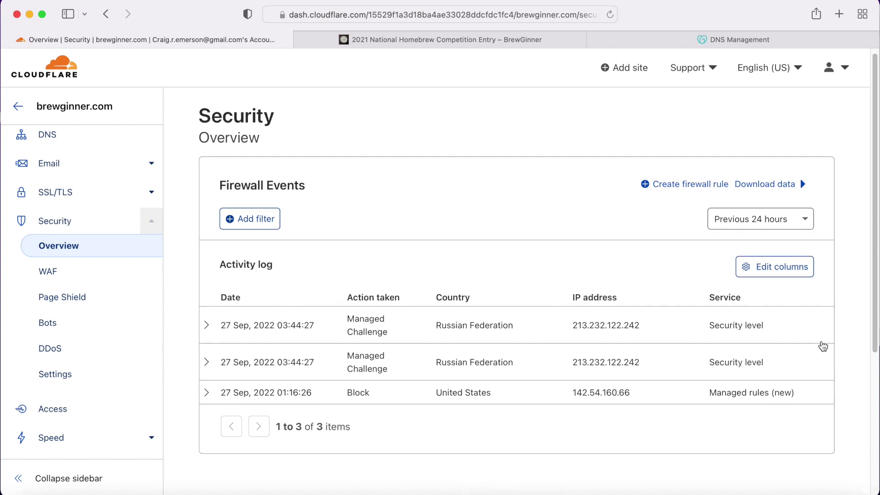
pyautogui.scroll(-1, 823, 347)
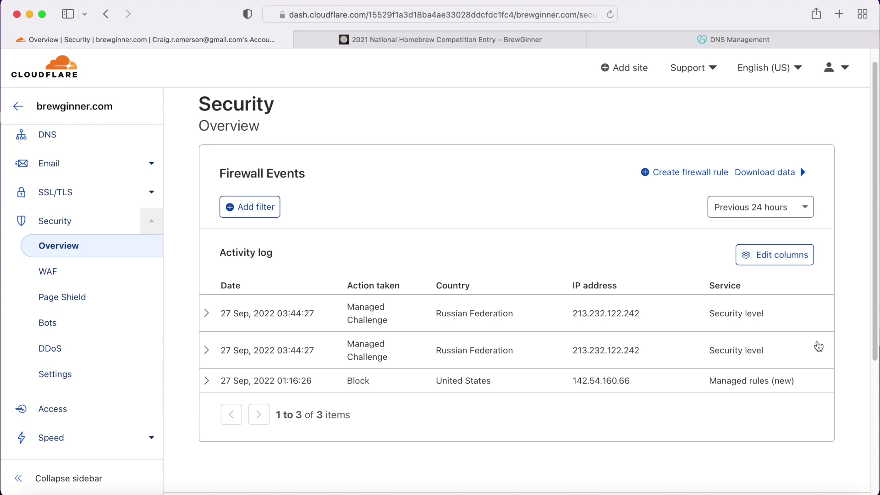
pyautogui.scroll(1, 819, 347)
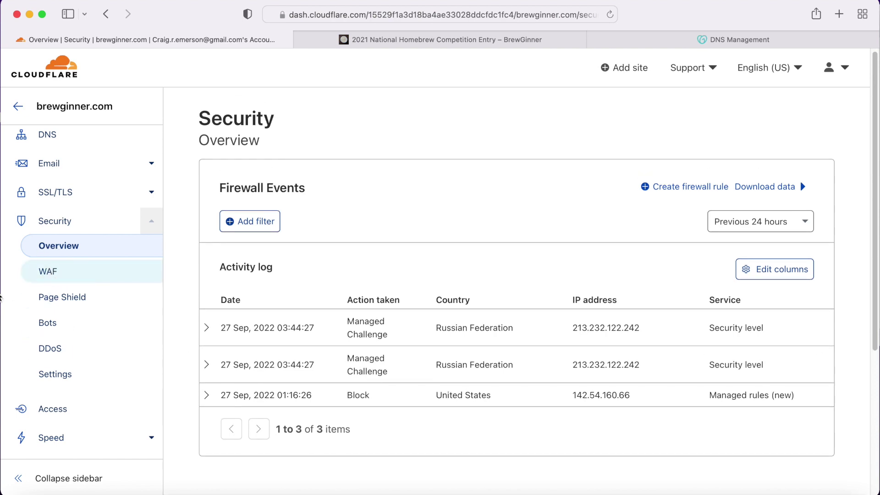
# Open the WAF page and view the empty firewall rules table, 0 of 5 used.
pyautogui.click(48, 271)
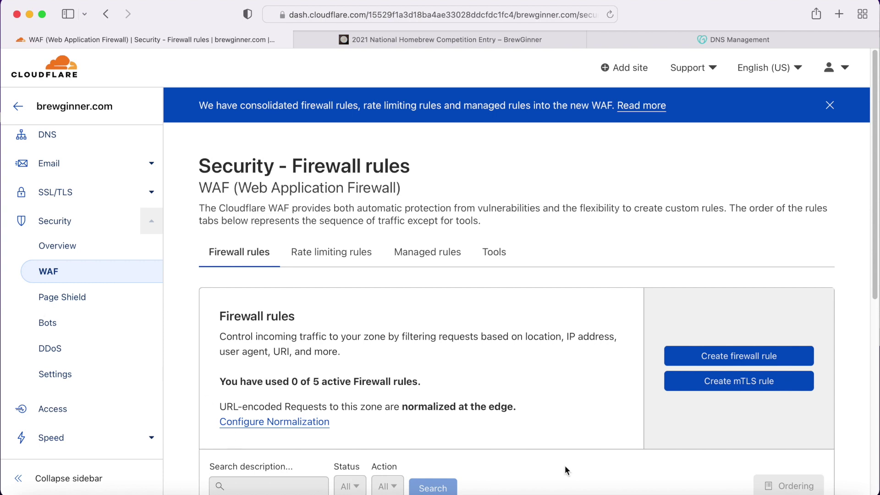
pyautogui.scroll(-1, 862, 301)
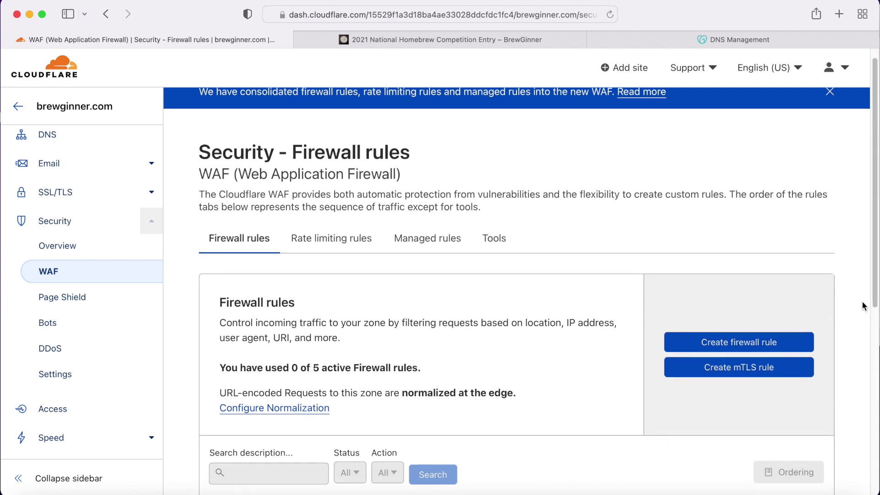
pyautogui.scroll(-1, 862, 303)
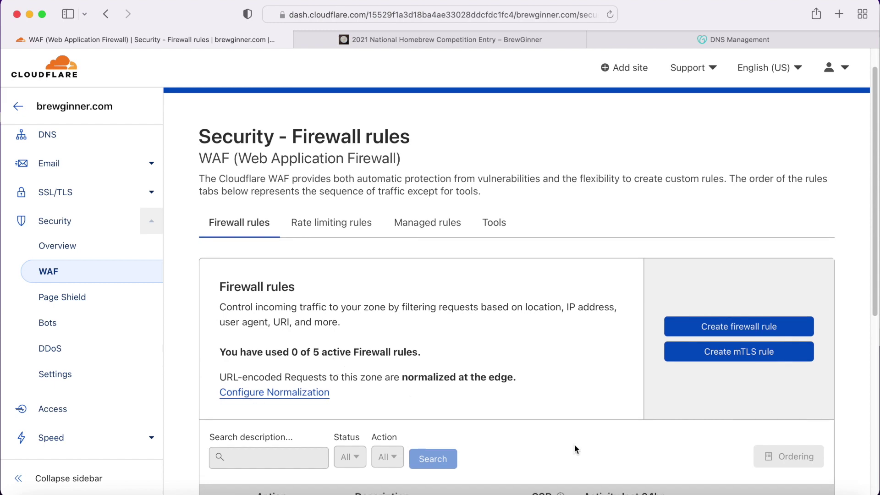
pyautogui.scroll(-2, 645, 444)
pyautogui.scroll(-4, 646, 449)
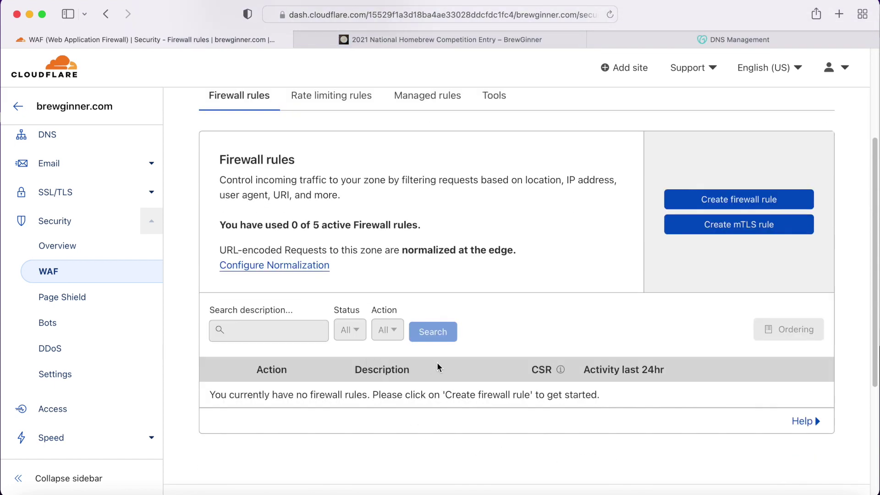
# Create a new firewall rule named Test.
pyautogui.click(740, 200)
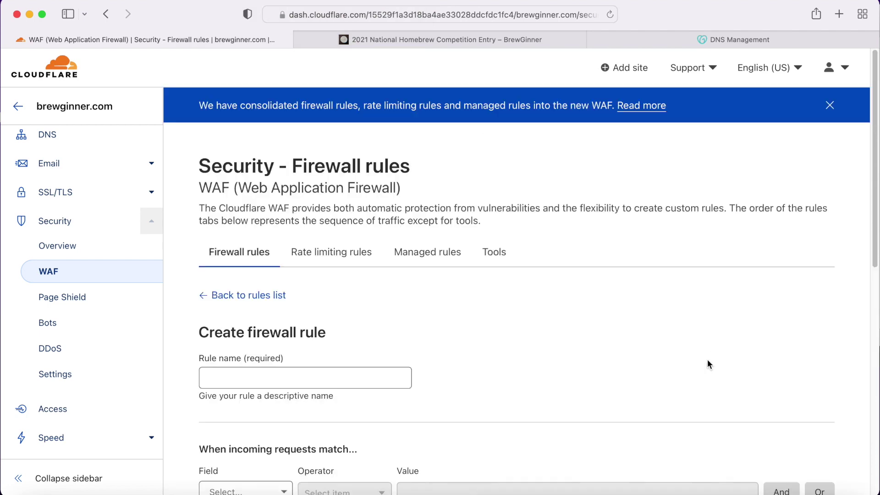
pyautogui.scroll(-5, 665, 337)
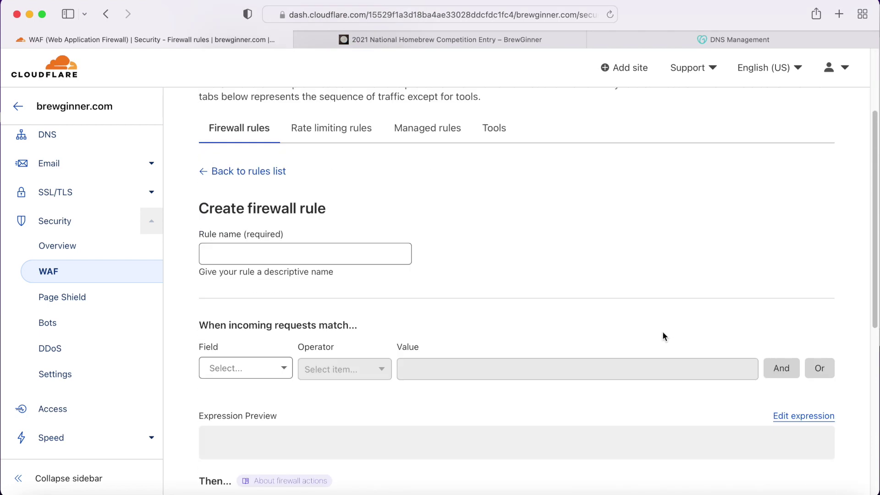
pyautogui.click(271, 252)
pyautogui.write('Test')
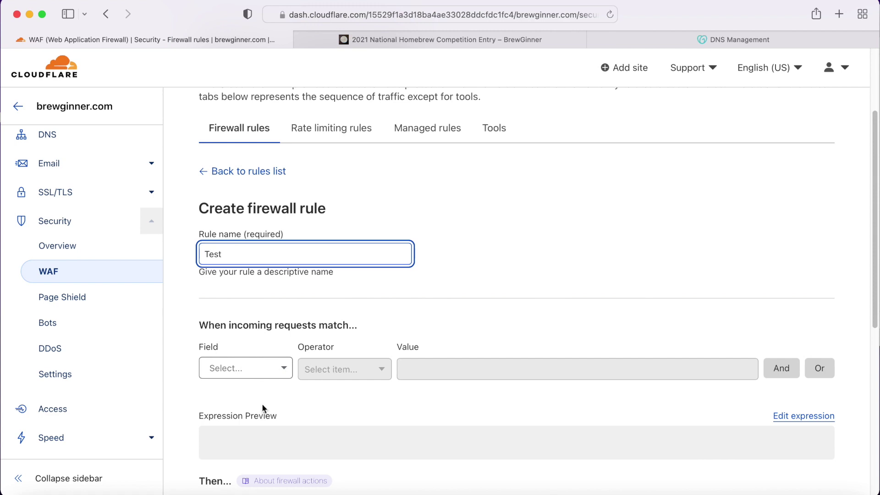
# Make the rule match Country equals Afghanistan and keep Block as its action.
pyautogui.click(248, 366)
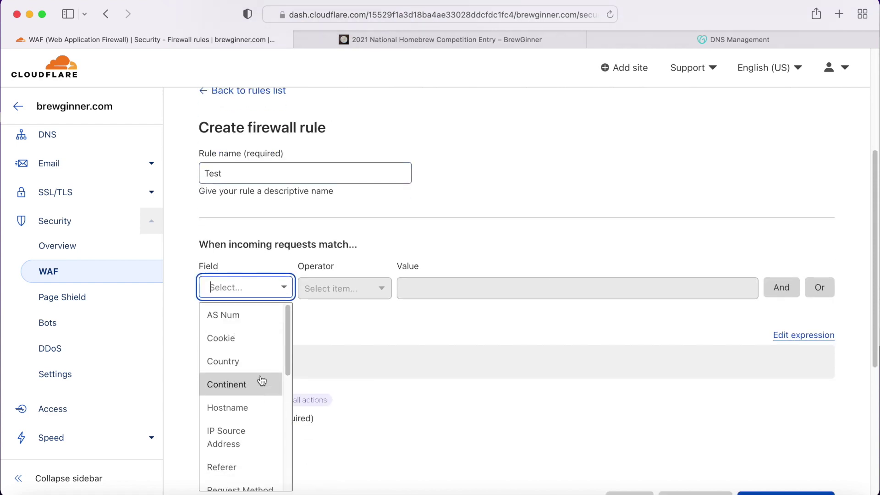
pyautogui.click(241, 363)
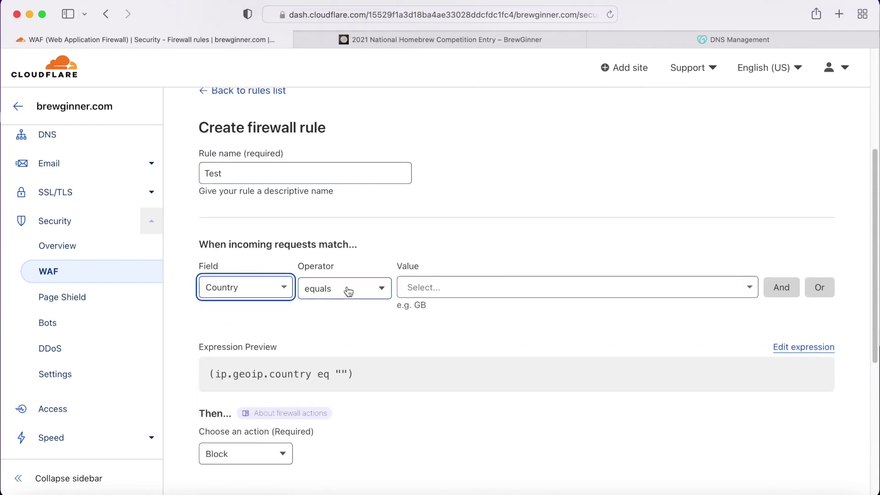
pyautogui.click(491, 290)
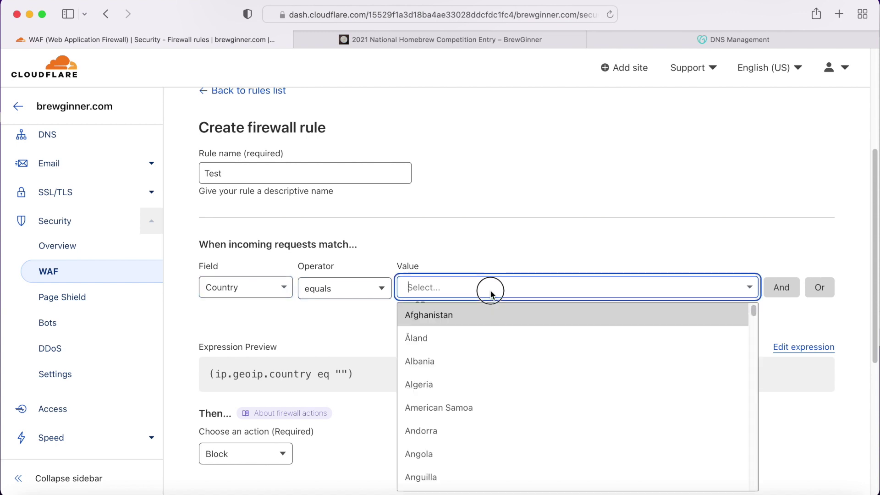
pyautogui.click(474, 323)
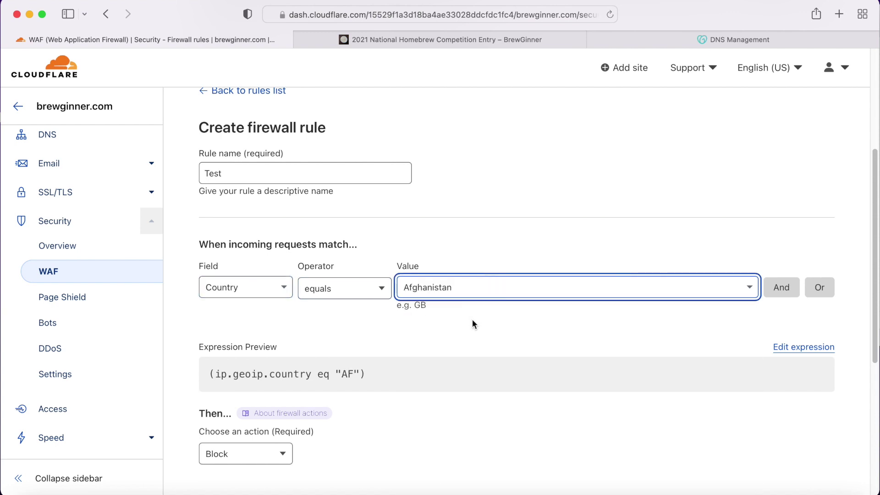
pyautogui.scroll(-1, 463, 362)
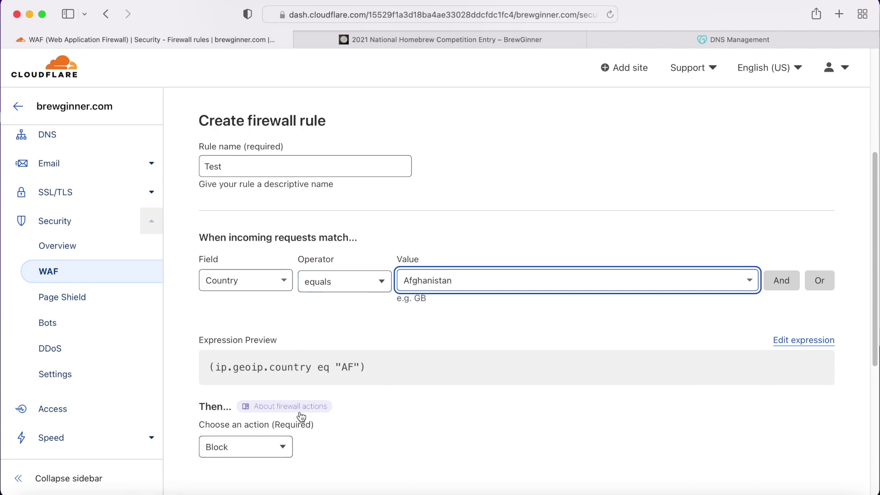
pyautogui.scroll(-3, 240, 449)
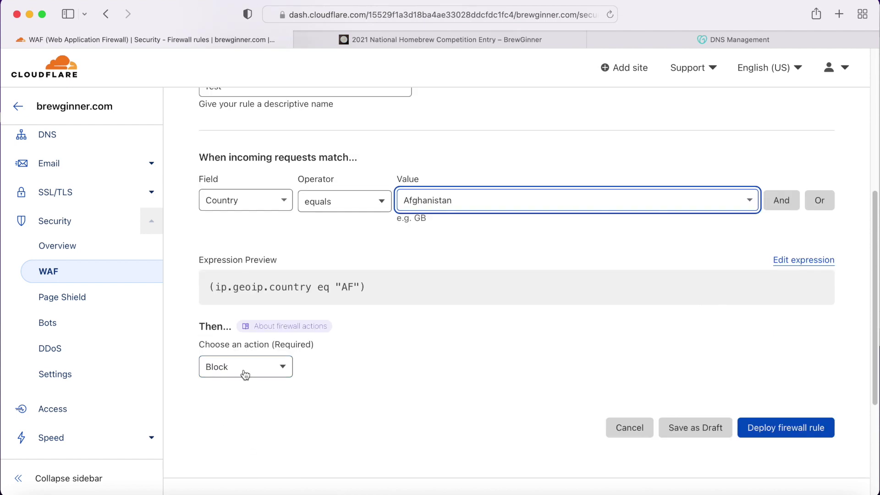
pyautogui.click(246, 367)
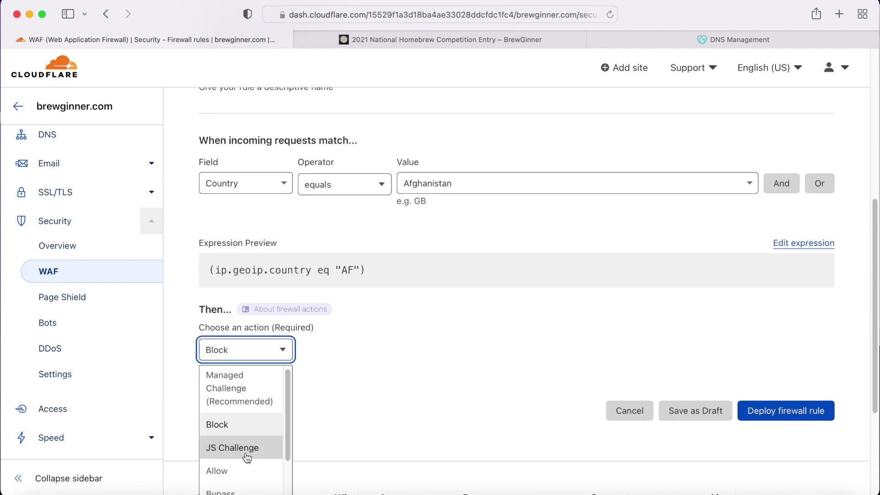
pyautogui.scroll(-1, 250, 452)
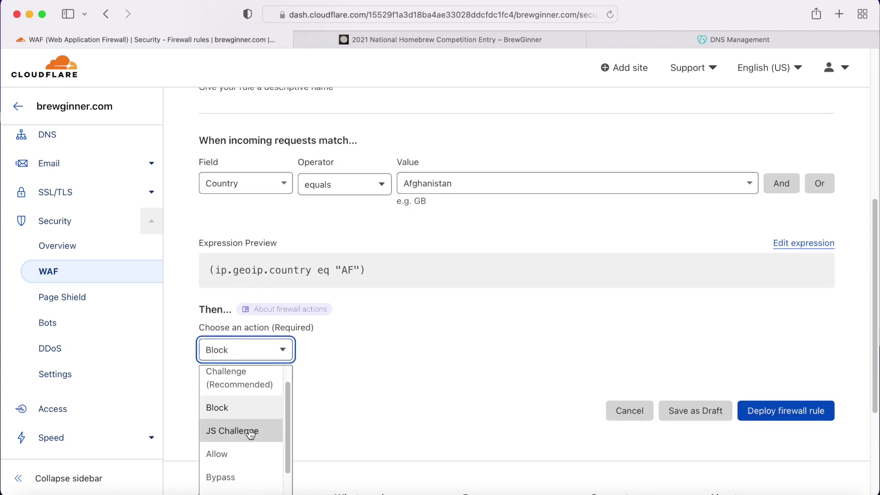
pyautogui.scroll(-4, 252, 448)
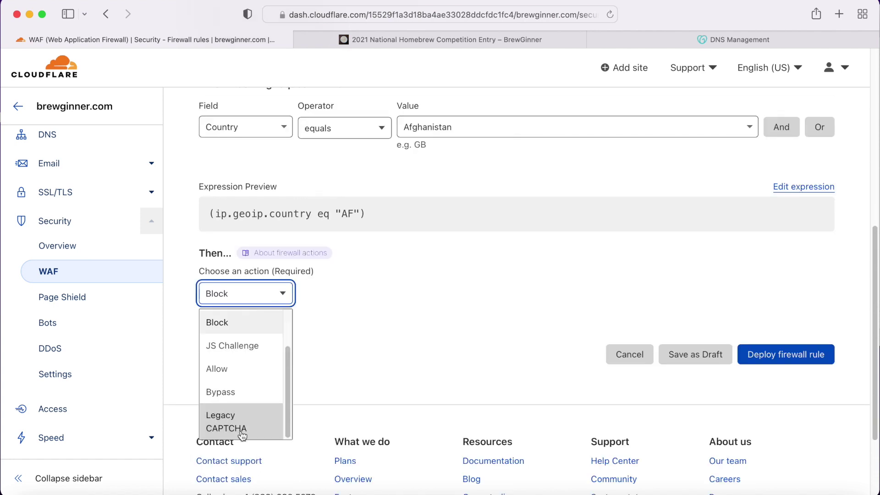
pyautogui.scroll(5, 256, 417)
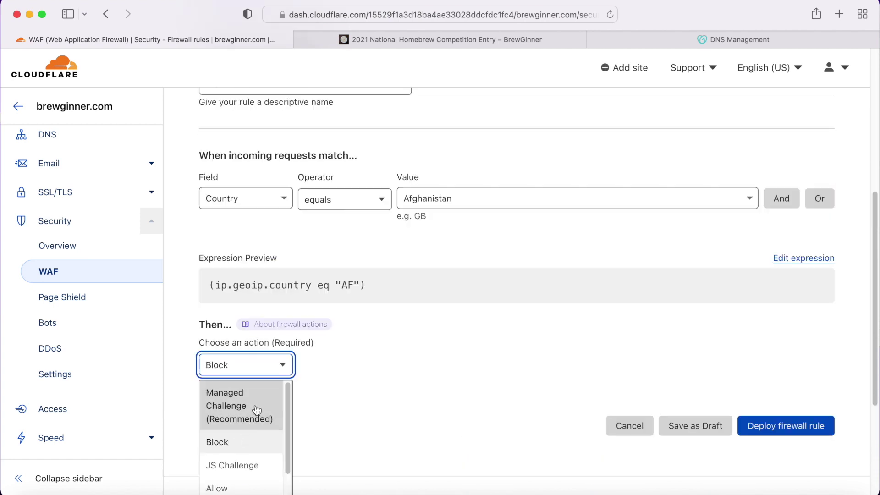
pyautogui.click(253, 448)
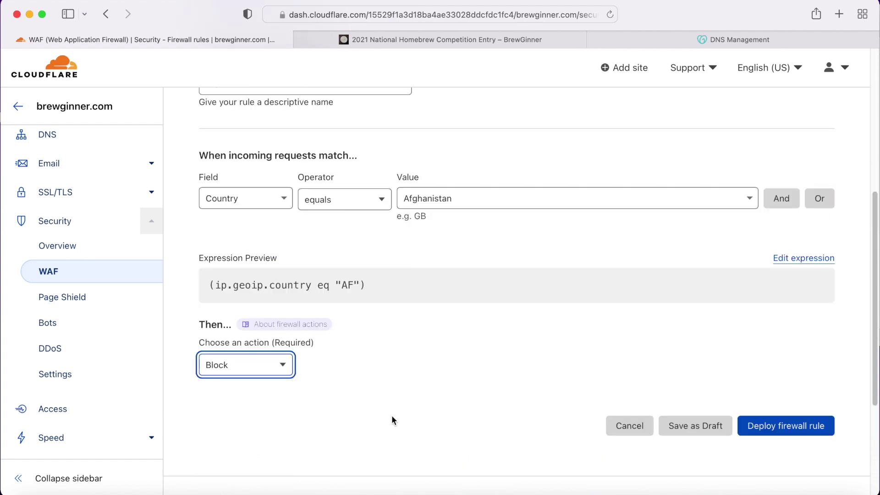